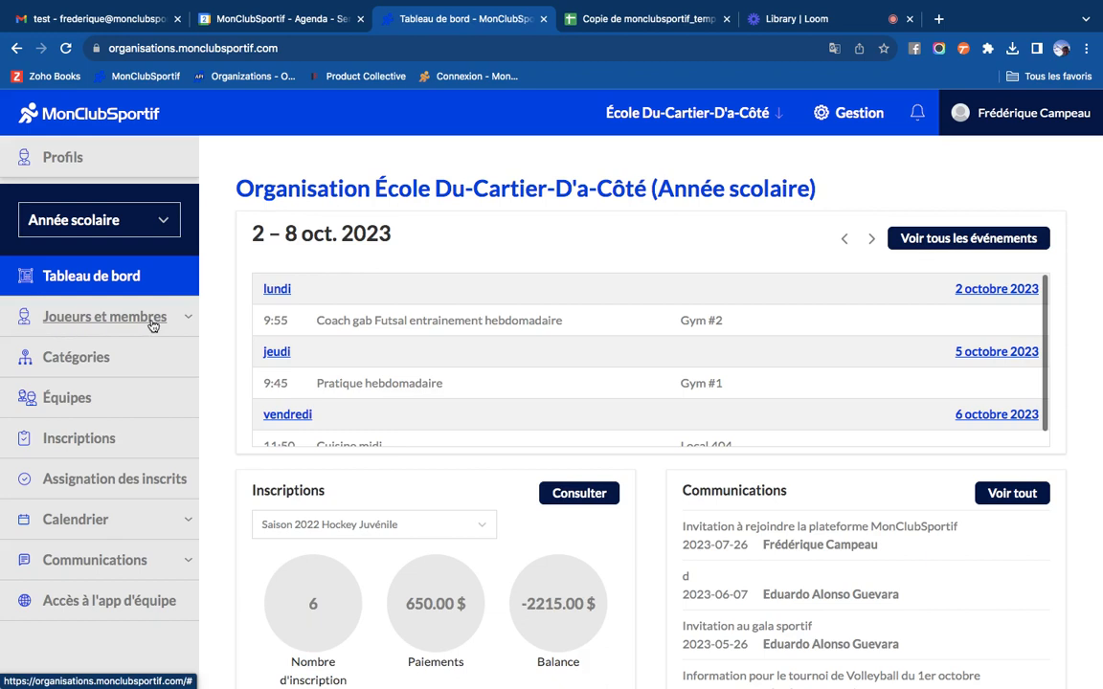
# Open the Joueurs list under Joueurs et membres and clear its search filter.
pyautogui.click(188, 321)
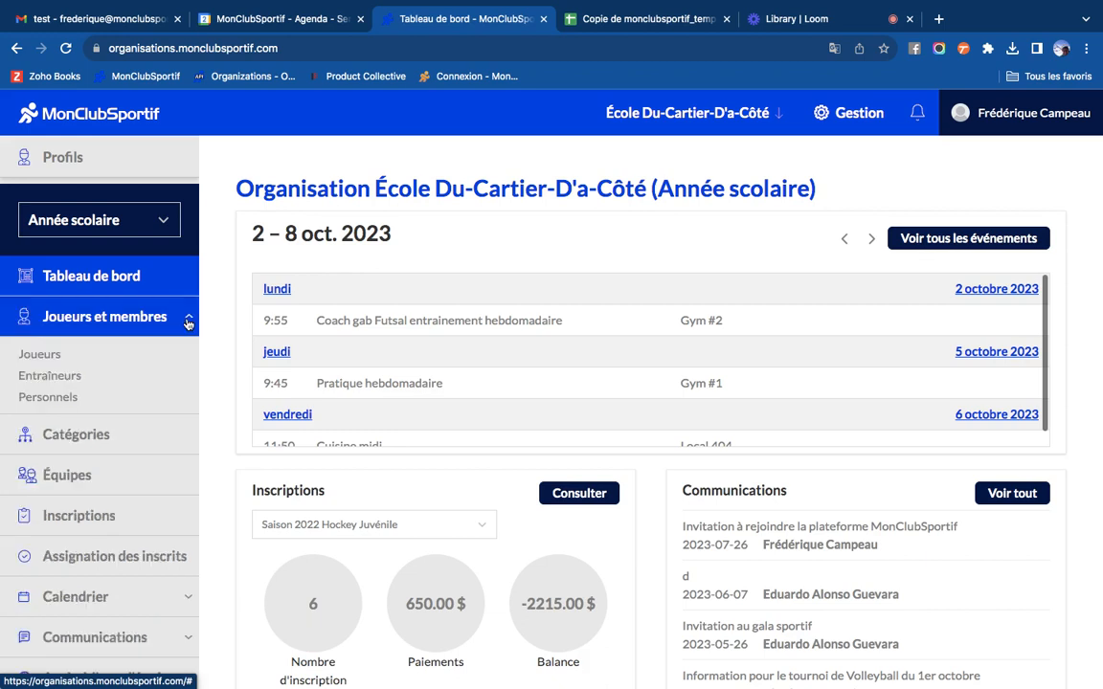
pyautogui.click(51, 356)
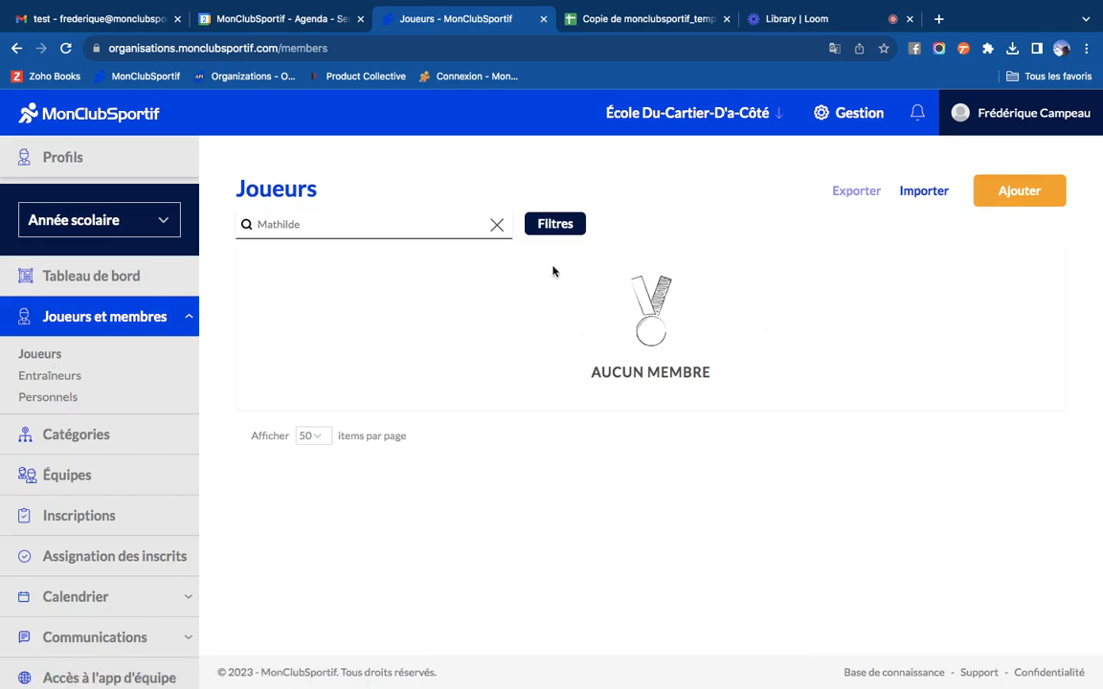
pyautogui.click(497, 224)
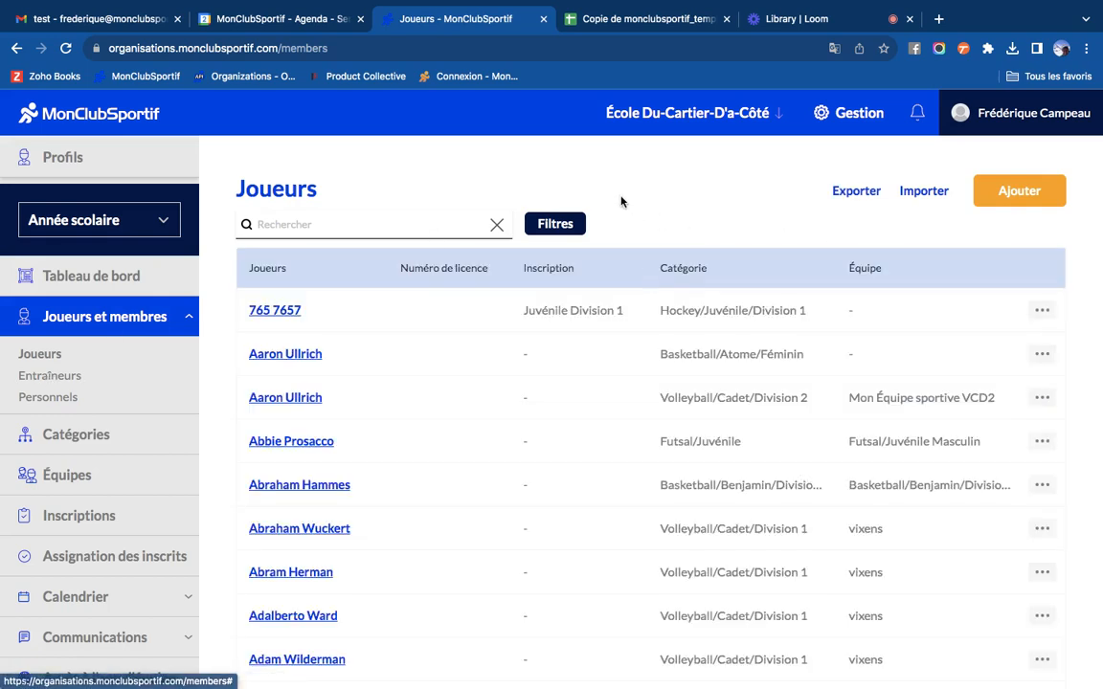
# Look through the Entraîneurs, Joueurs and Personnels member lists.
pyautogui.click(48, 383)
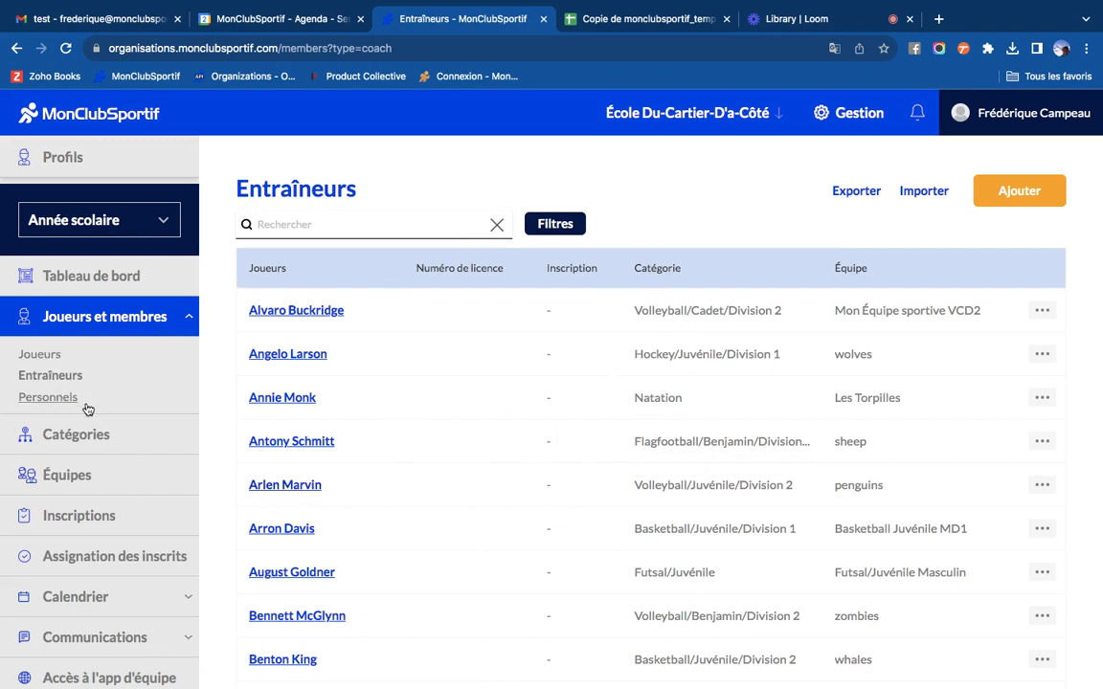
pyautogui.click(44, 361)
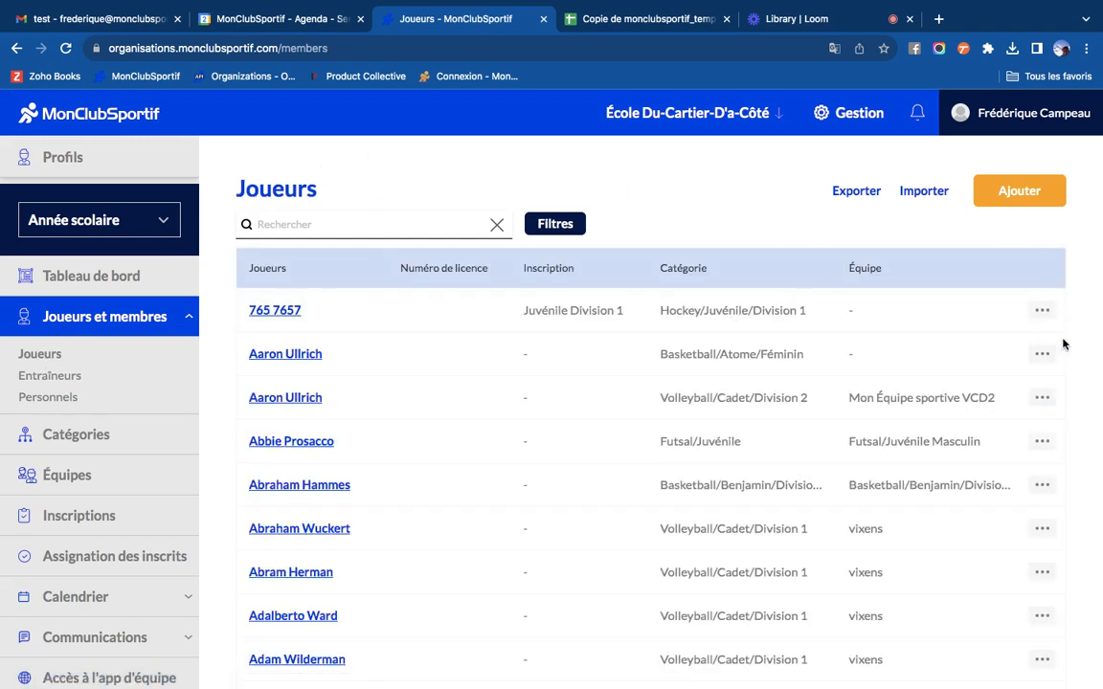
pyautogui.scroll(-3, 406, 431)
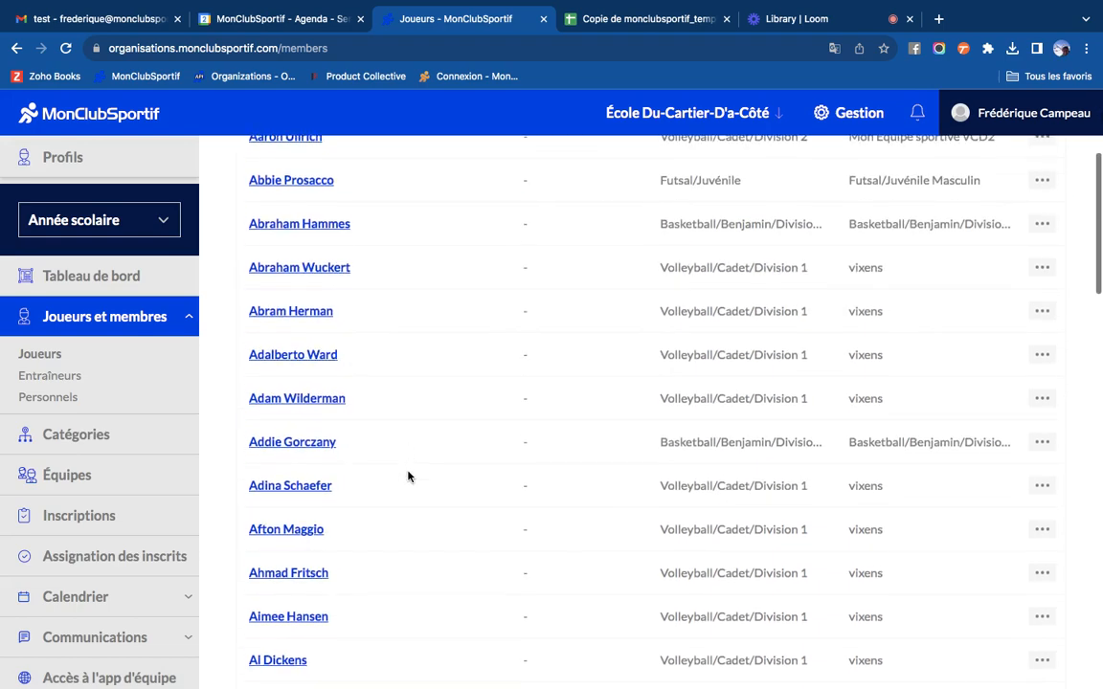
pyautogui.click(75, 378)
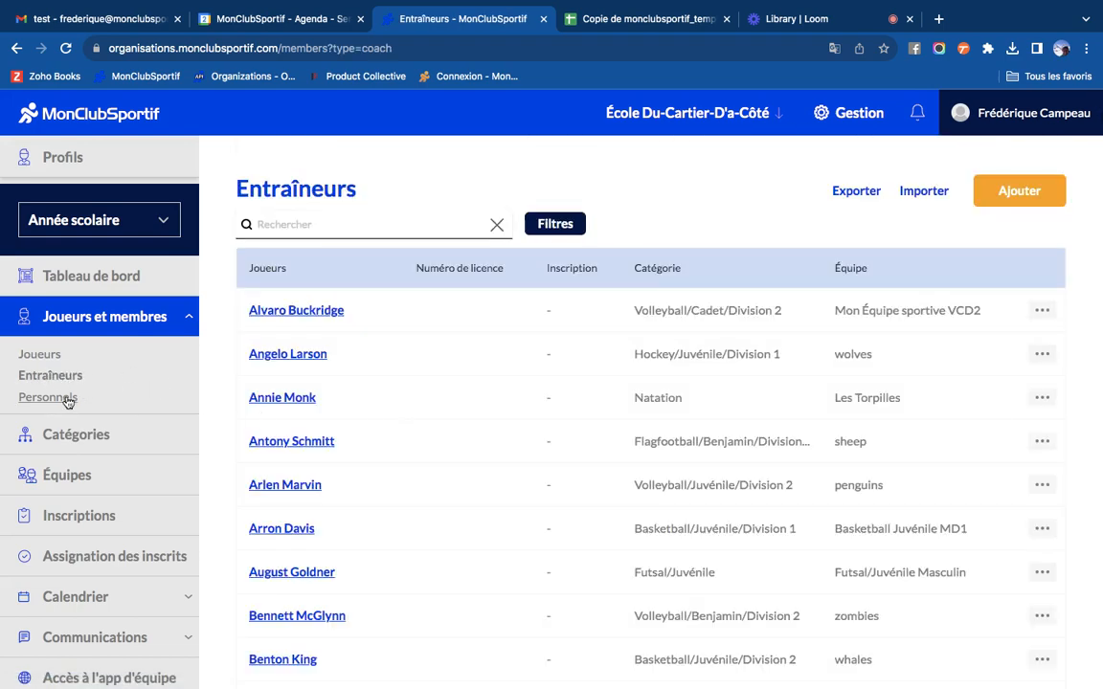
pyautogui.click(67, 398)
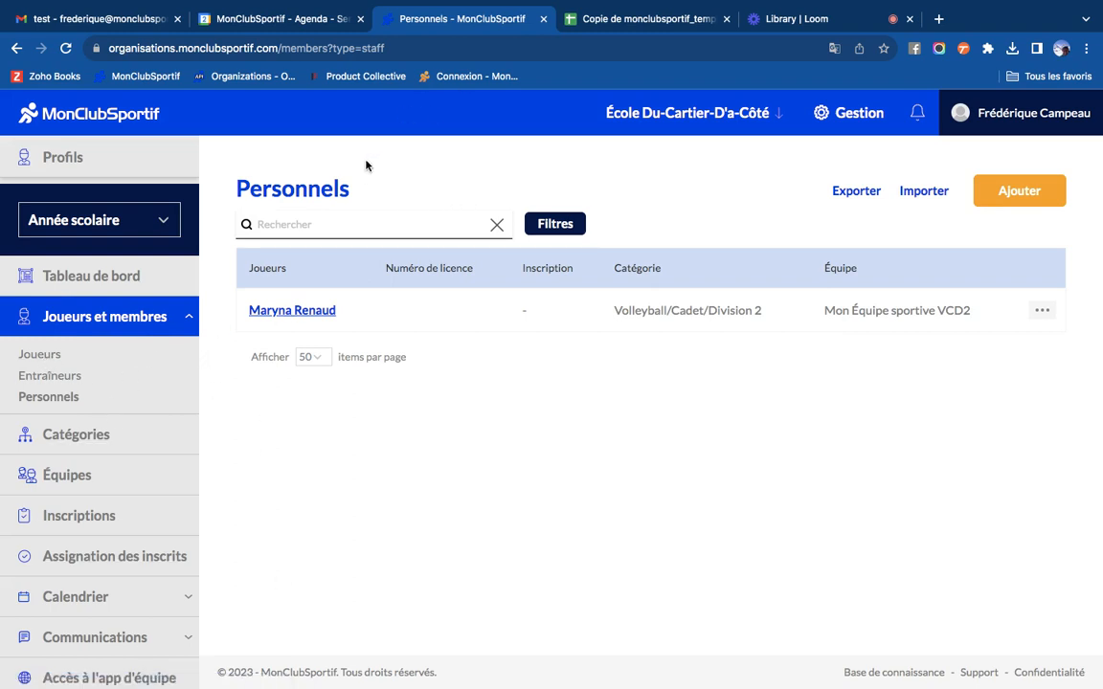
# Open the member import page from the Entraîneurs list and create a copy of the recommended Google Sheets template.
pyautogui.click(43, 377)
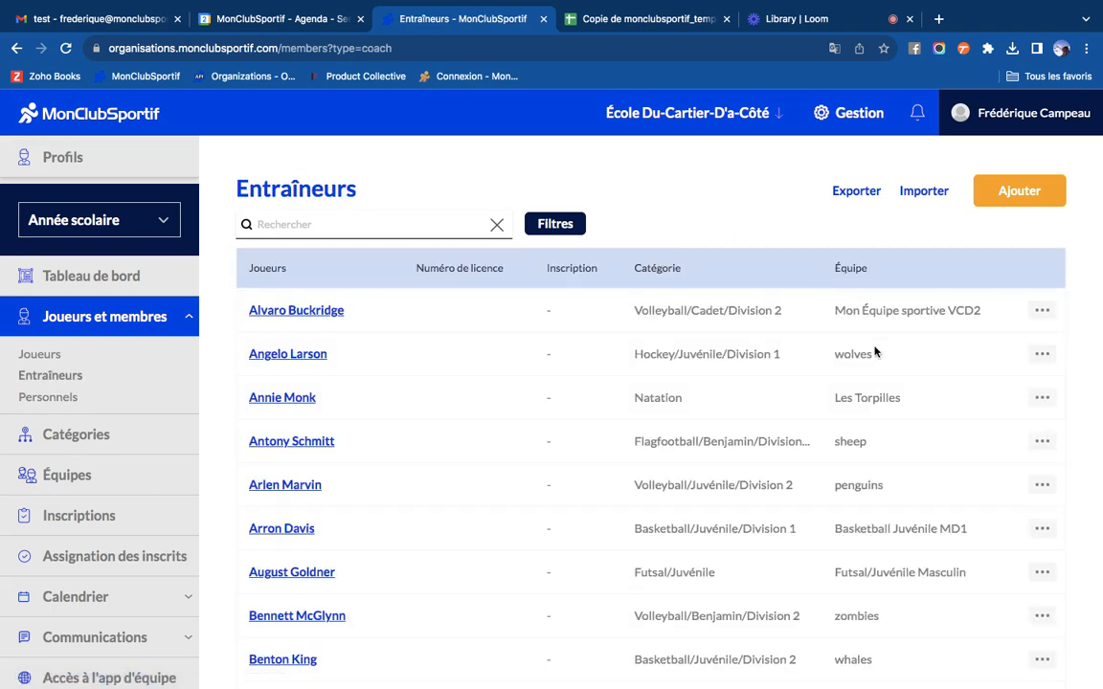
pyautogui.click(921, 194)
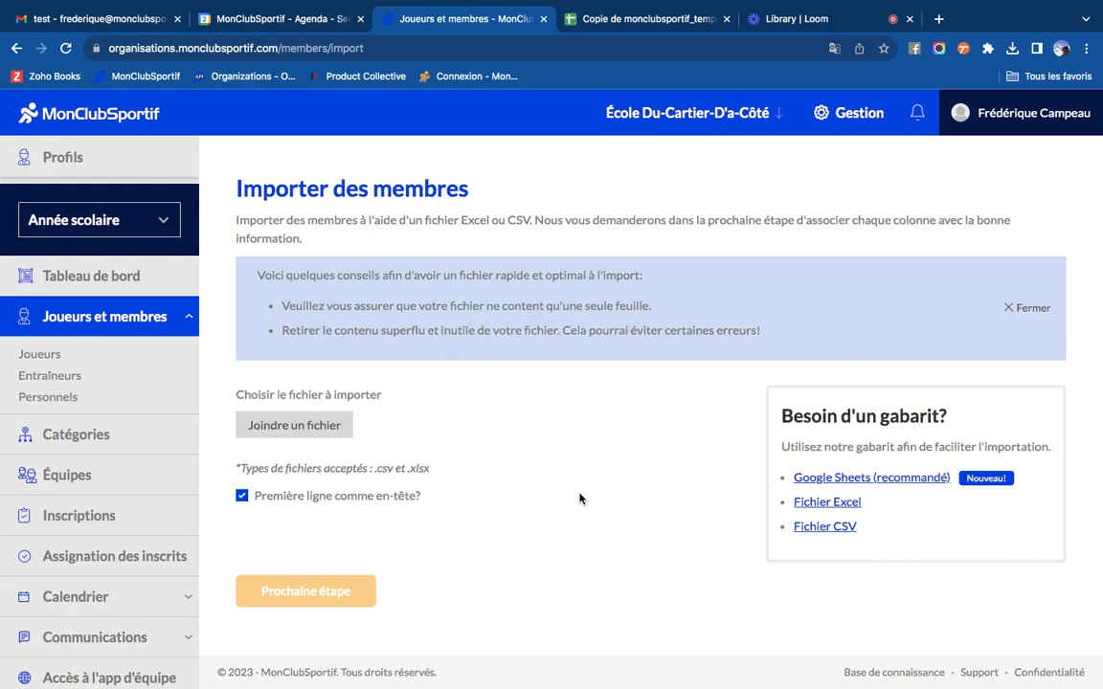
pyautogui.click(850, 481)
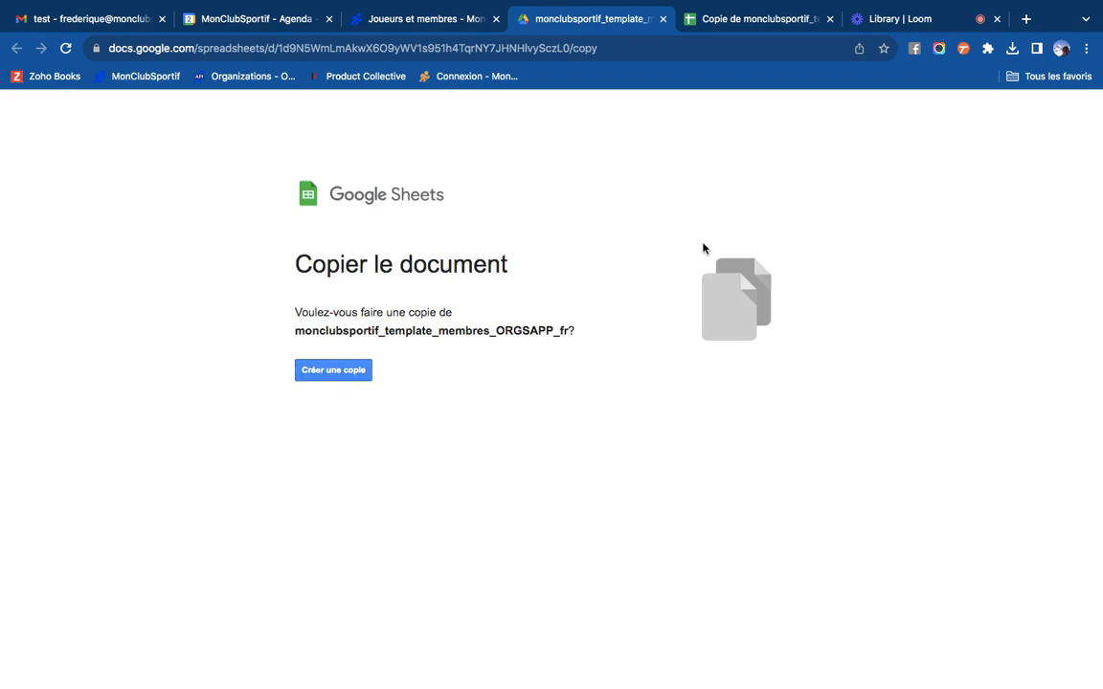
pyautogui.click(323, 380)
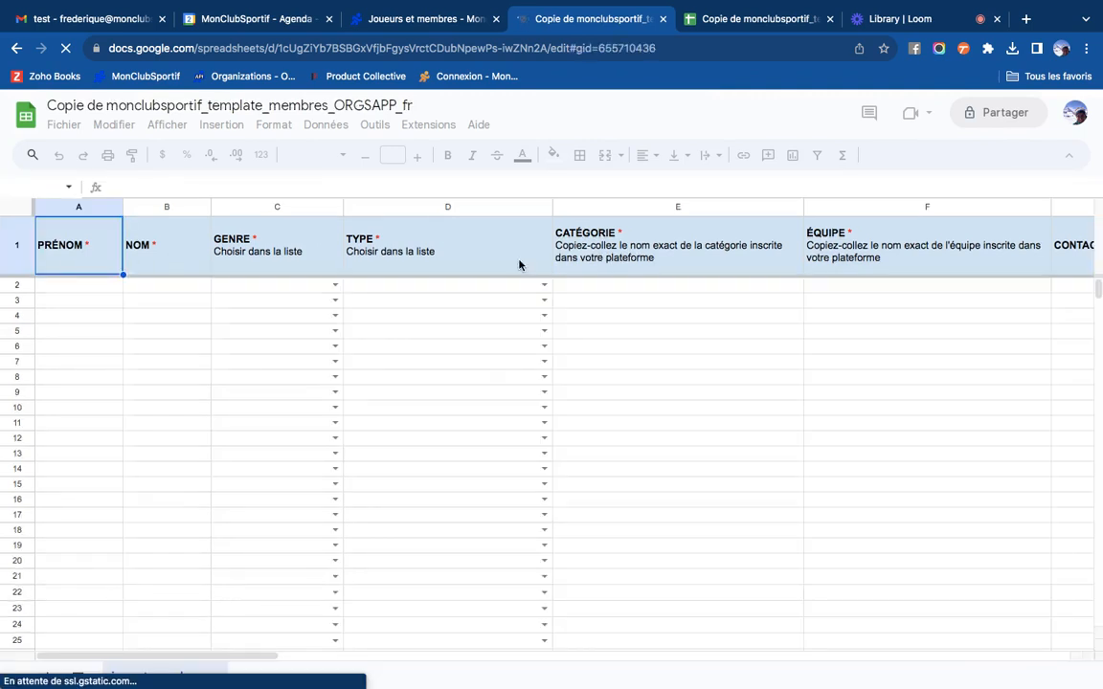
# Examine the template's column headers from PRÉNOM to NOTE PRIVÉE, including the required member and contact fields.
pyautogui.hscroll(1, 516, 267)
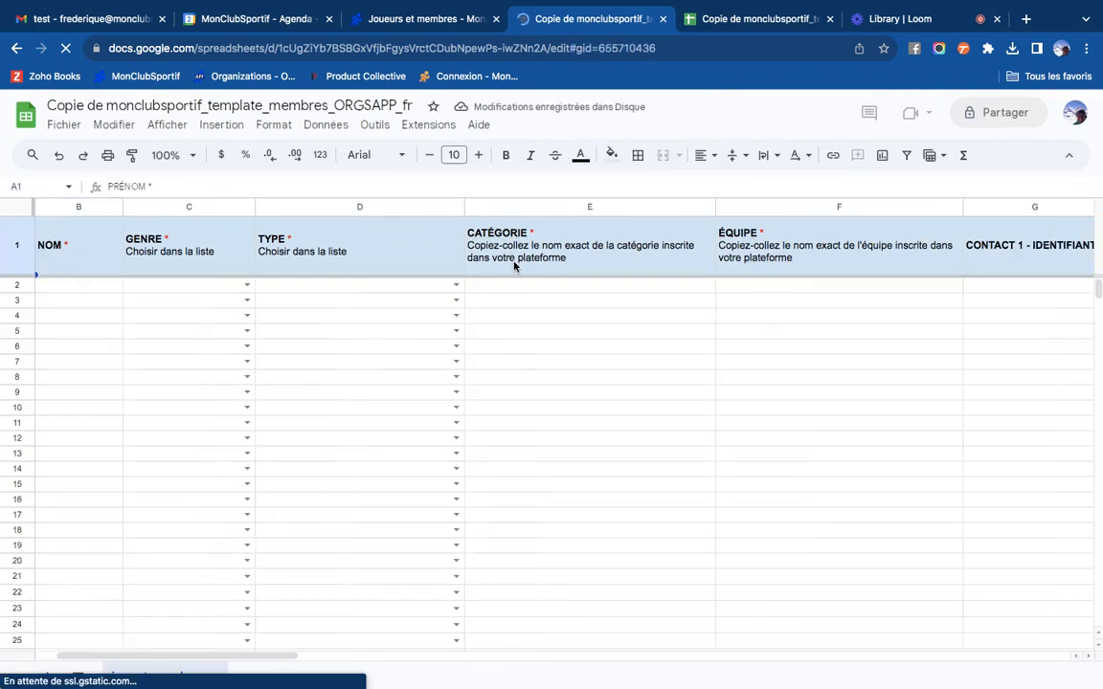
pyautogui.hscroll(6, 514, 266)
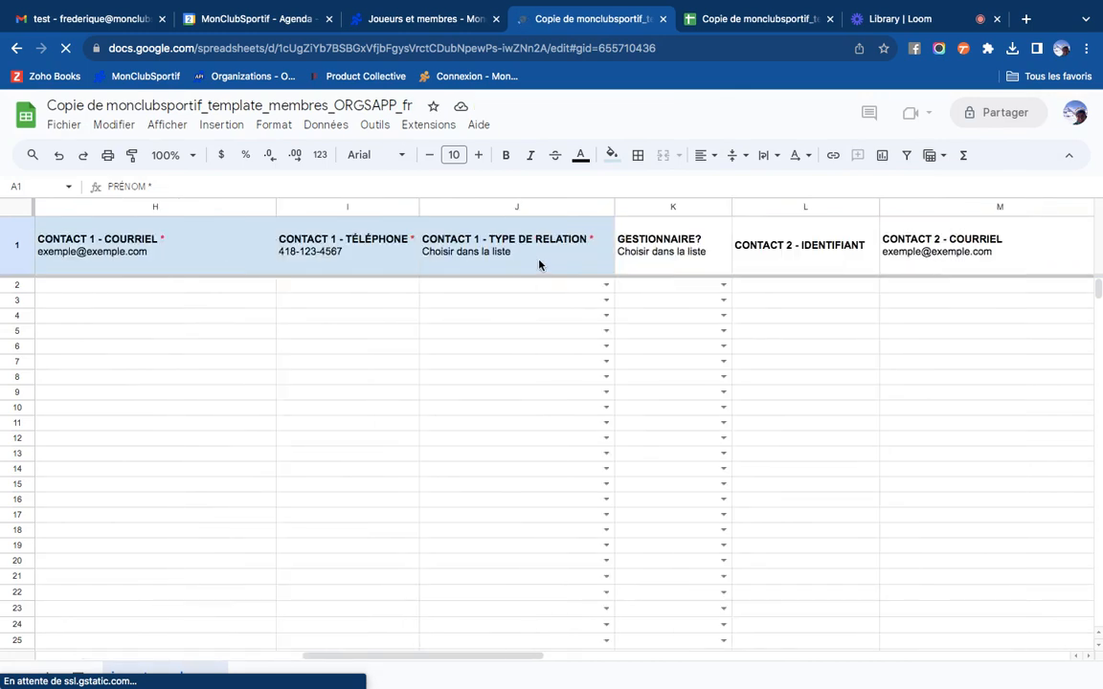
pyautogui.hscroll(5, 514, 266)
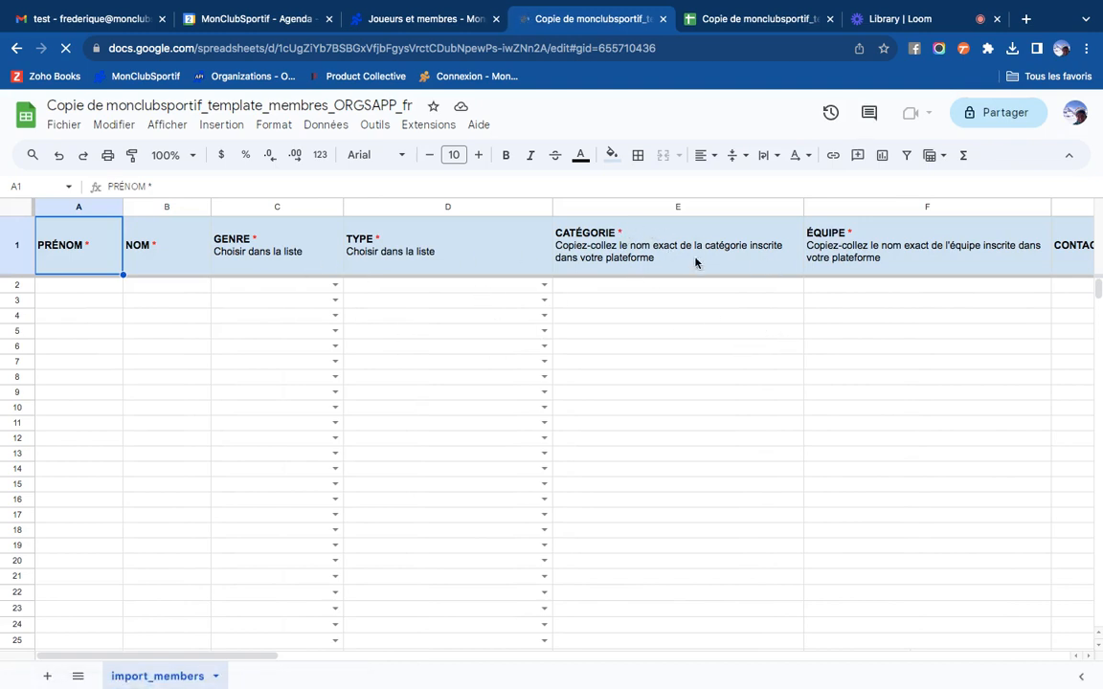
pyautogui.hscroll(6, 755, 319)
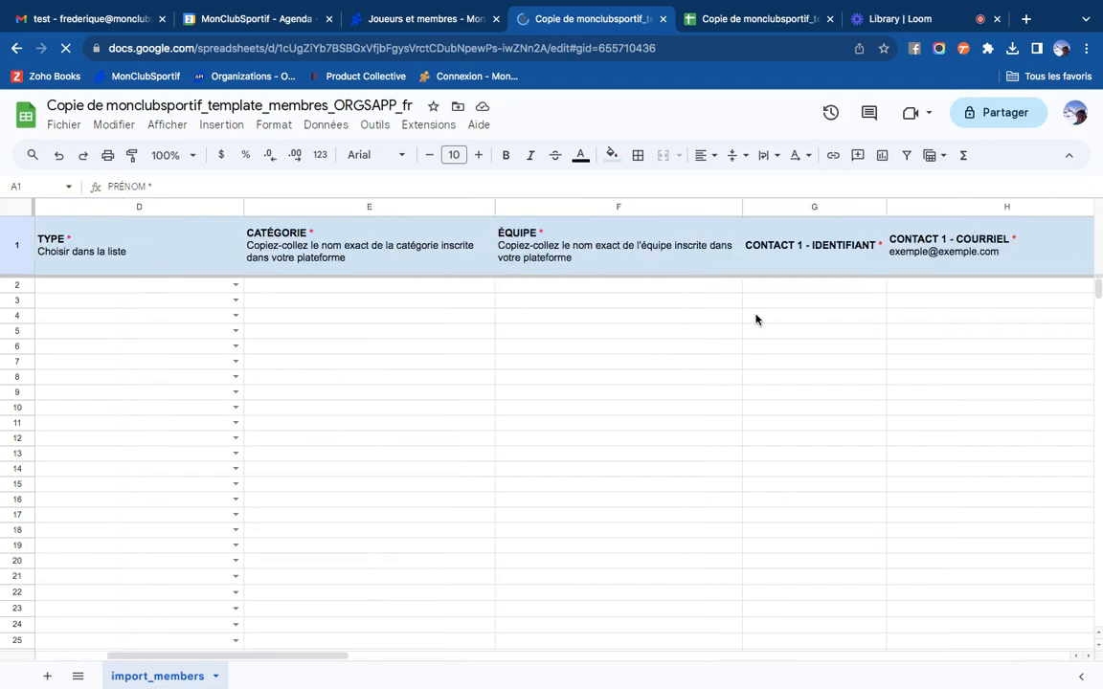
pyautogui.hscroll(3, 755, 319)
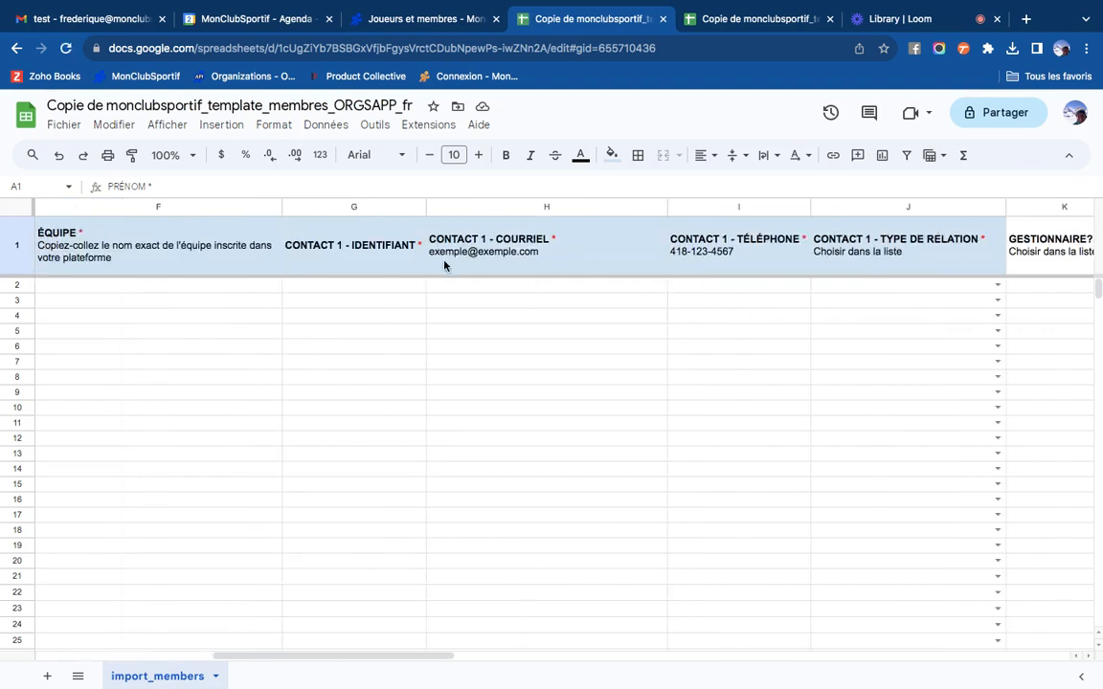
pyautogui.hscroll(3, 753, 392)
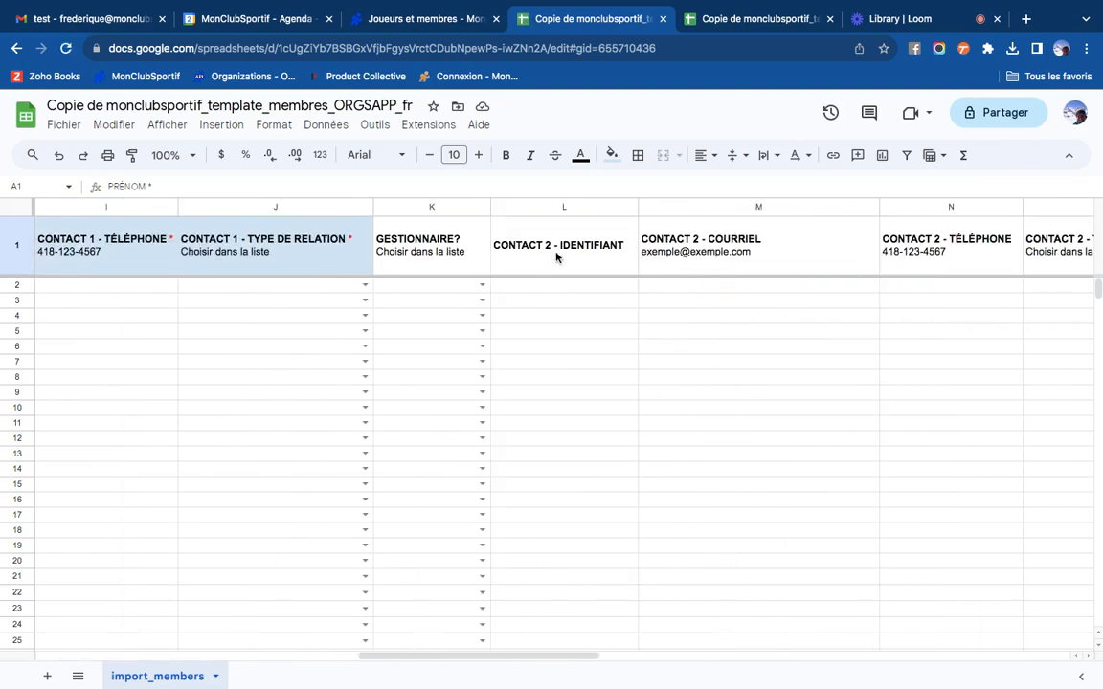
pyautogui.hscroll(6, 642, 320)
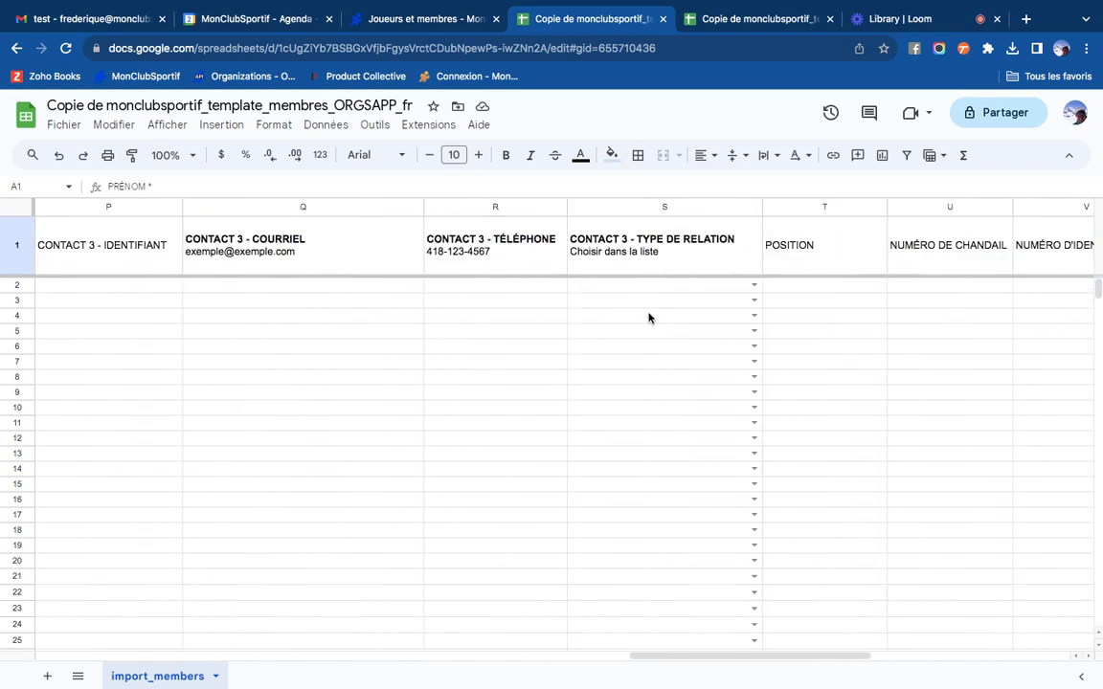
pyautogui.hscroll(4, 568, 319)
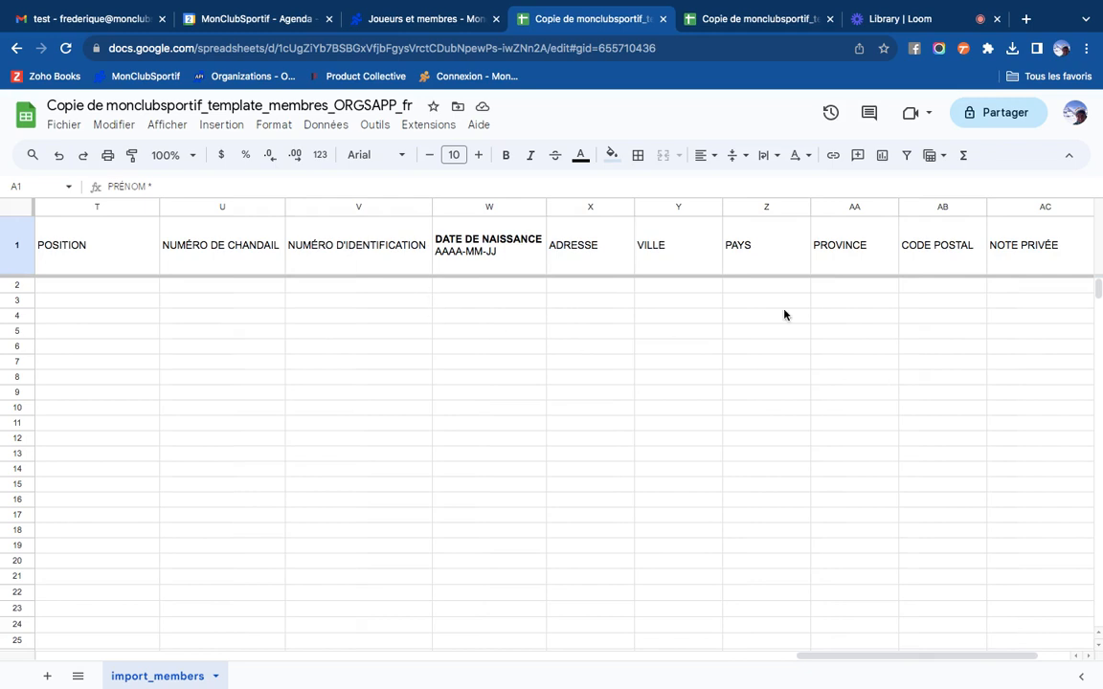
pyautogui.hscroll(-10, 925, 338)
pyautogui.hscroll(-5, 926, 338)
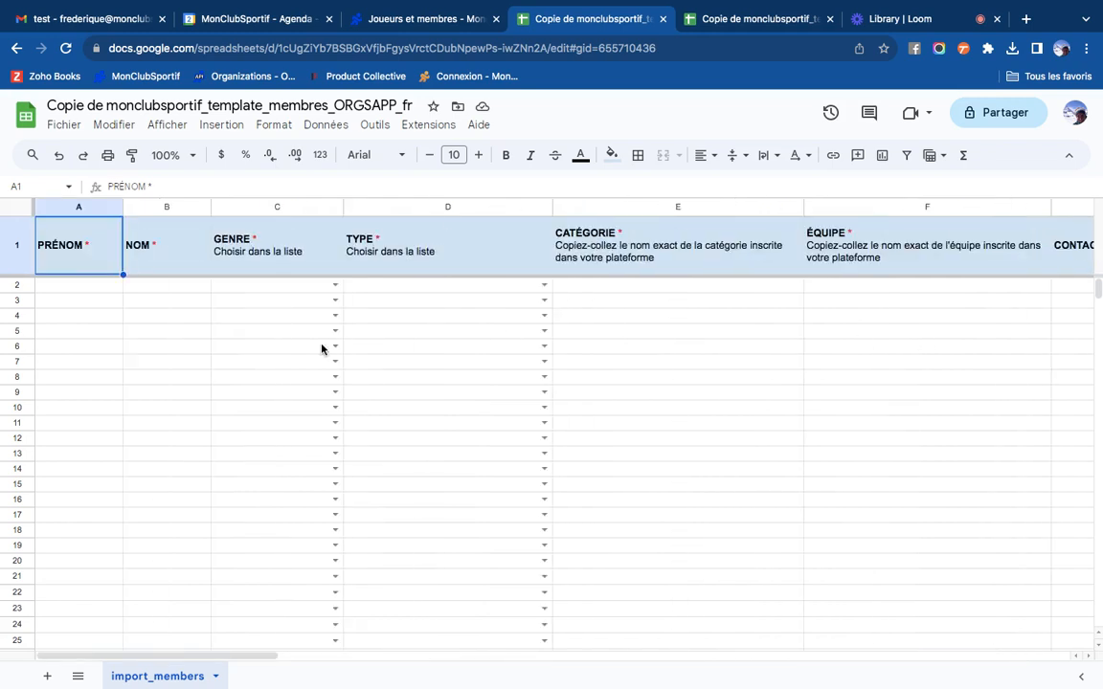
pyautogui.click(182, 320)
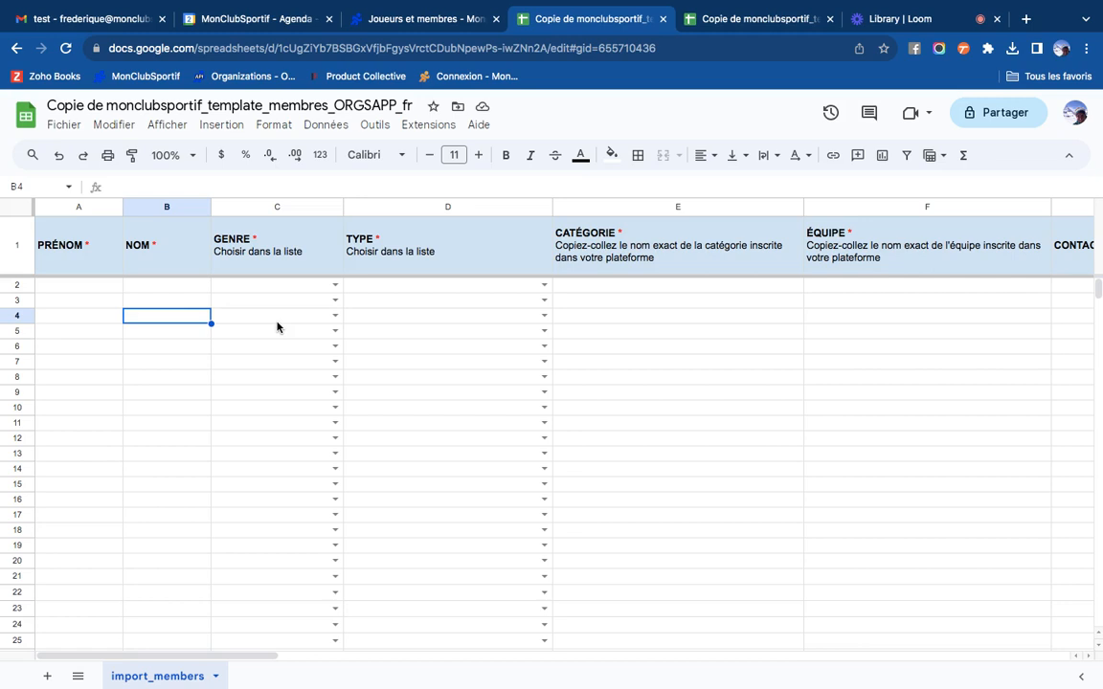
# Switch back to MonClubSportif and review the names in the Catégories list.
pyautogui.click(417, 21)
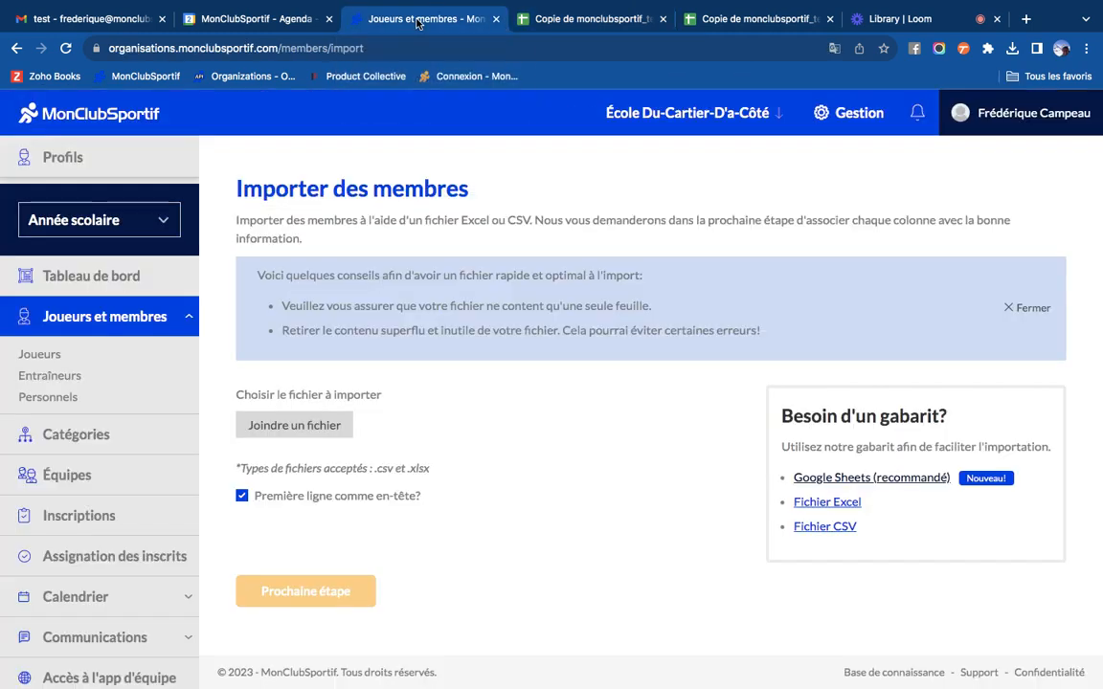
pyautogui.click(68, 479)
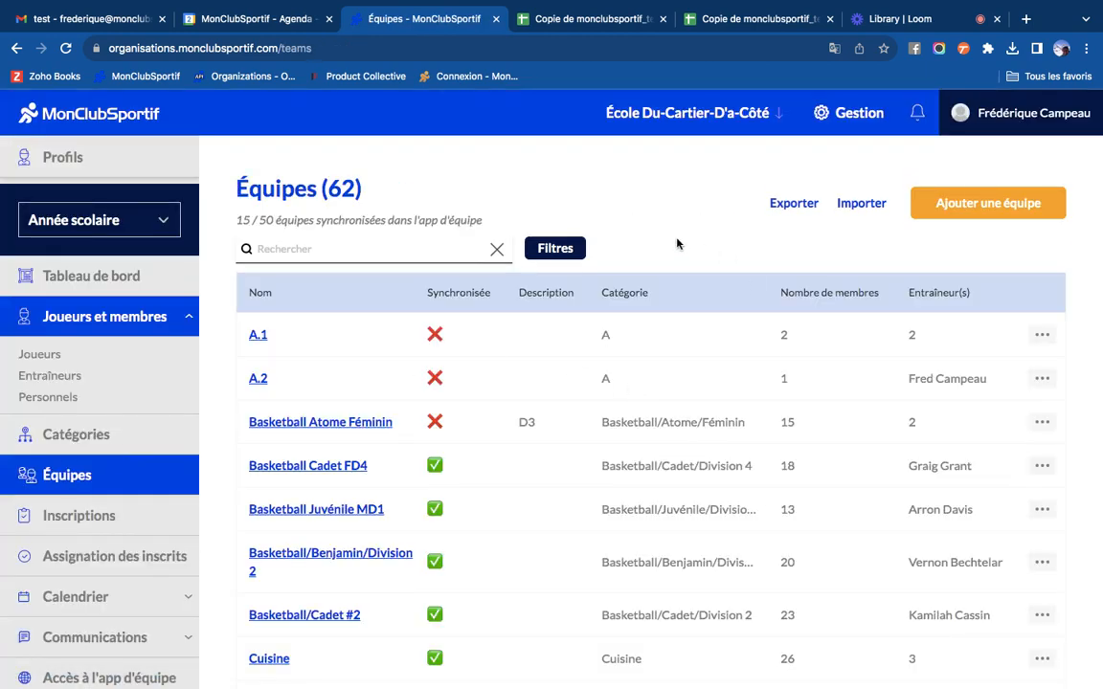
pyautogui.click(191, 317)
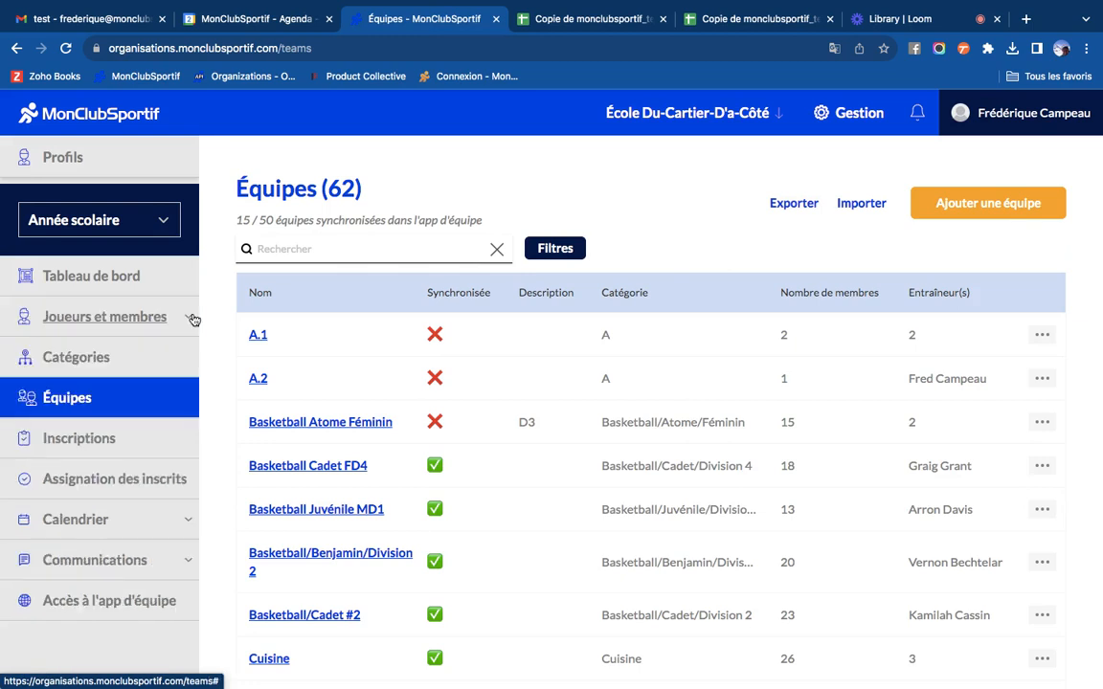
pyautogui.click(70, 360)
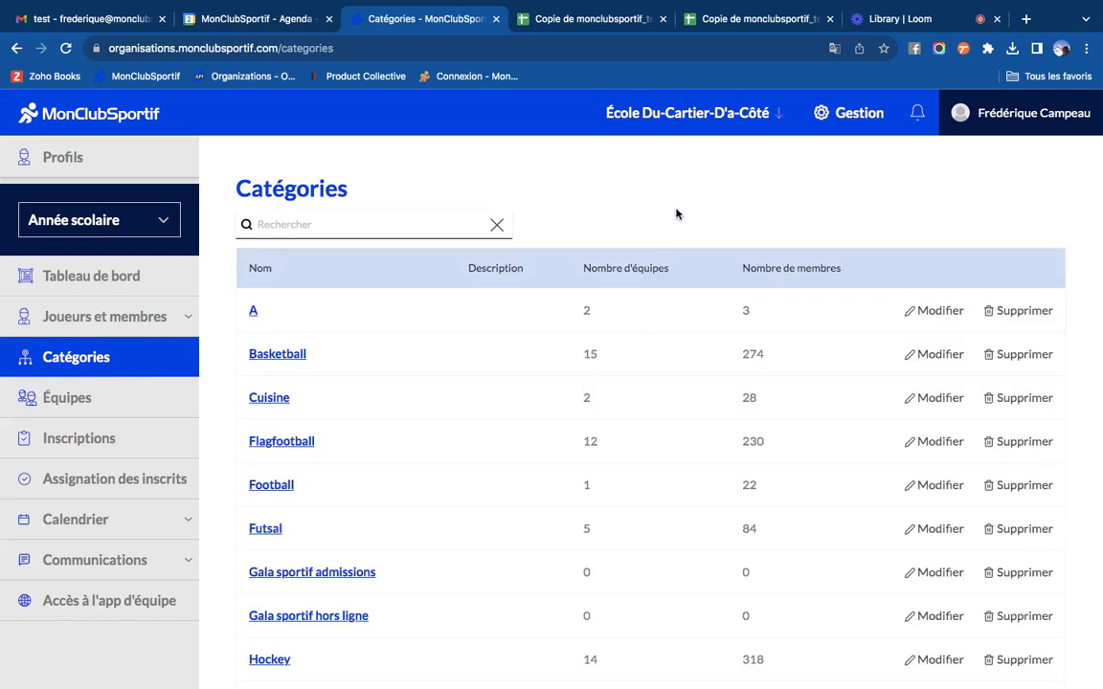
pyautogui.scroll(-3, 542, 290)
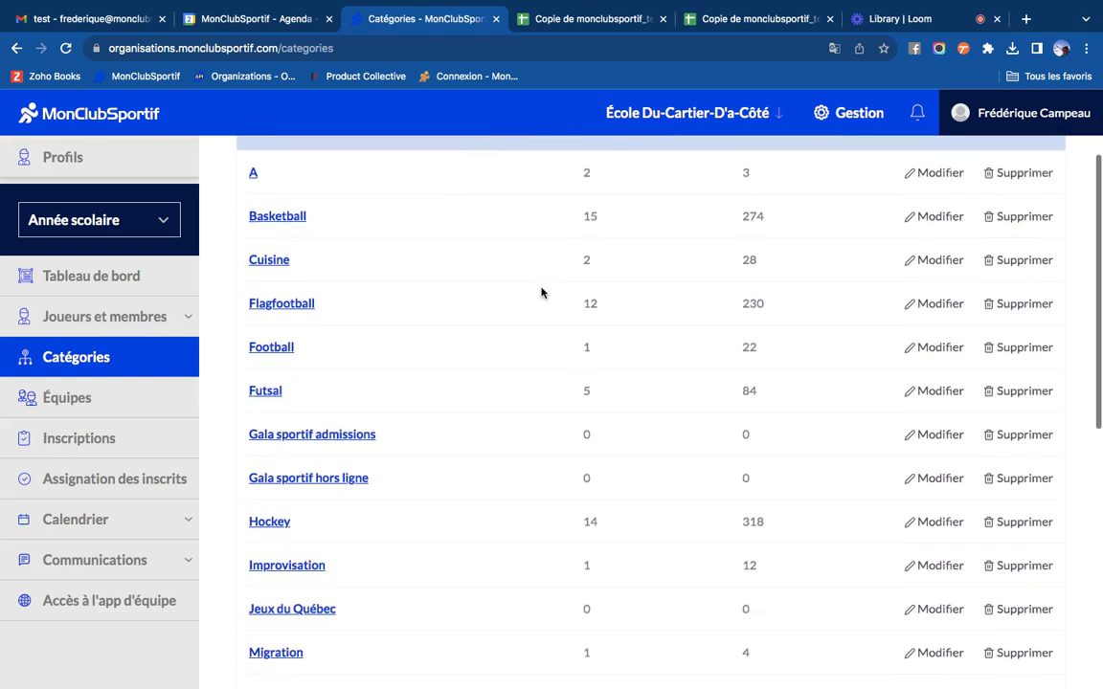
pyautogui.scroll(3, 365, 428)
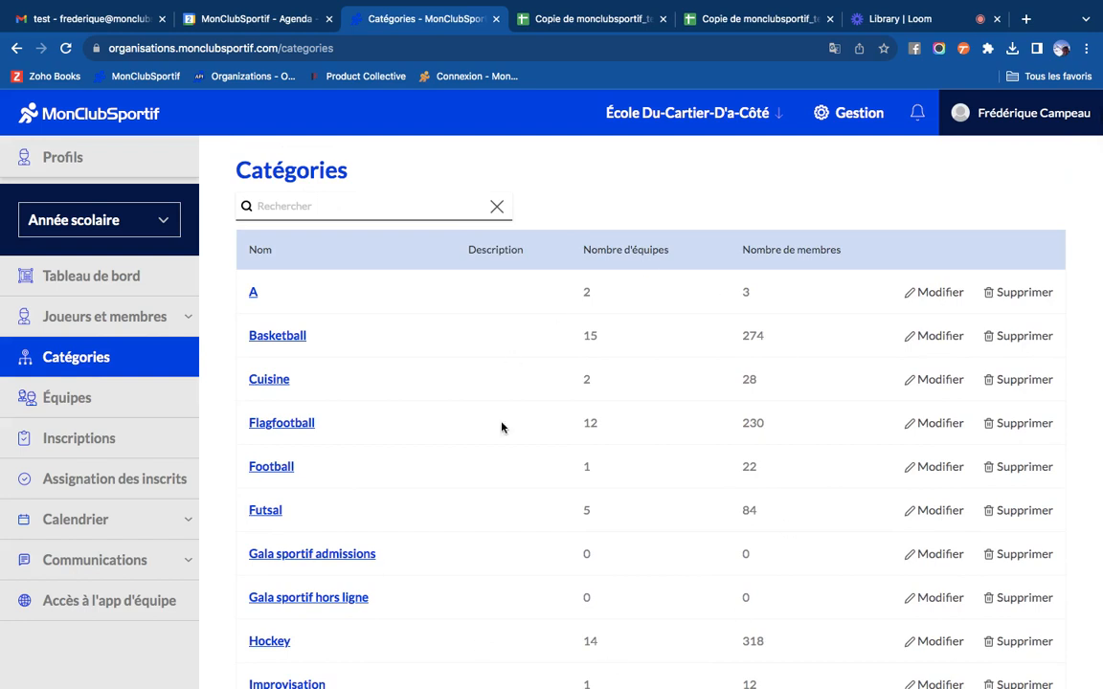
pyautogui.scroll(-2, 502, 427)
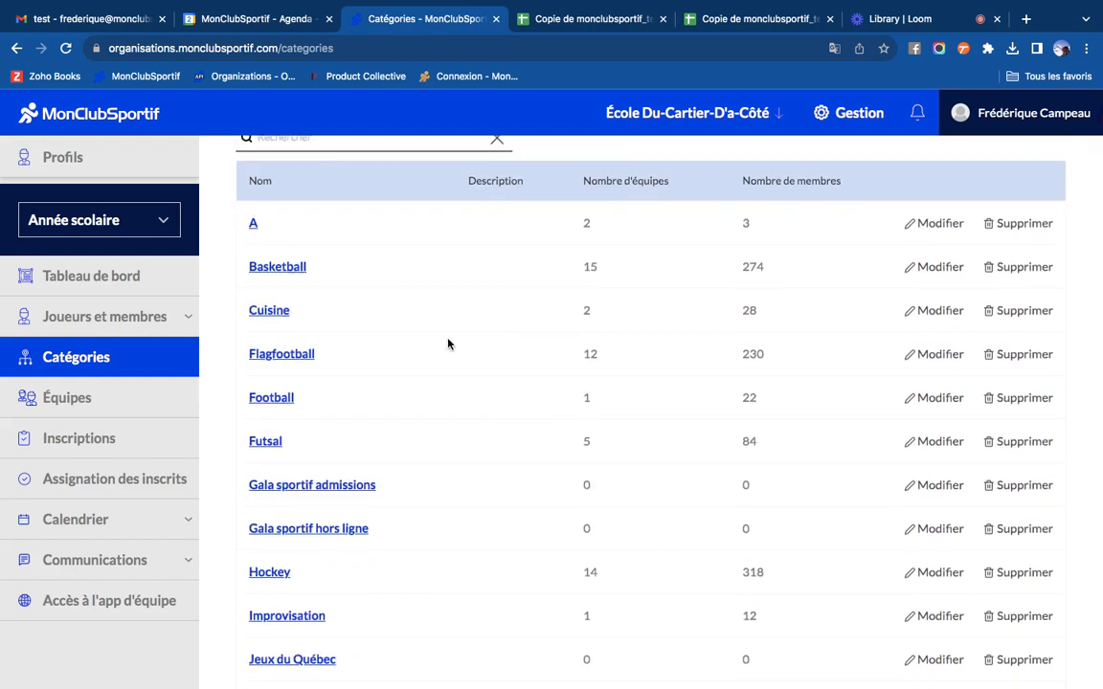
pyautogui.scroll(-1, 447, 343)
pyautogui.scroll(-1, 447, 343)
# Review the Équipes list, checking the team names and highlighting the Entraîneur(s) column heading.
pyautogui.click(74, 398)
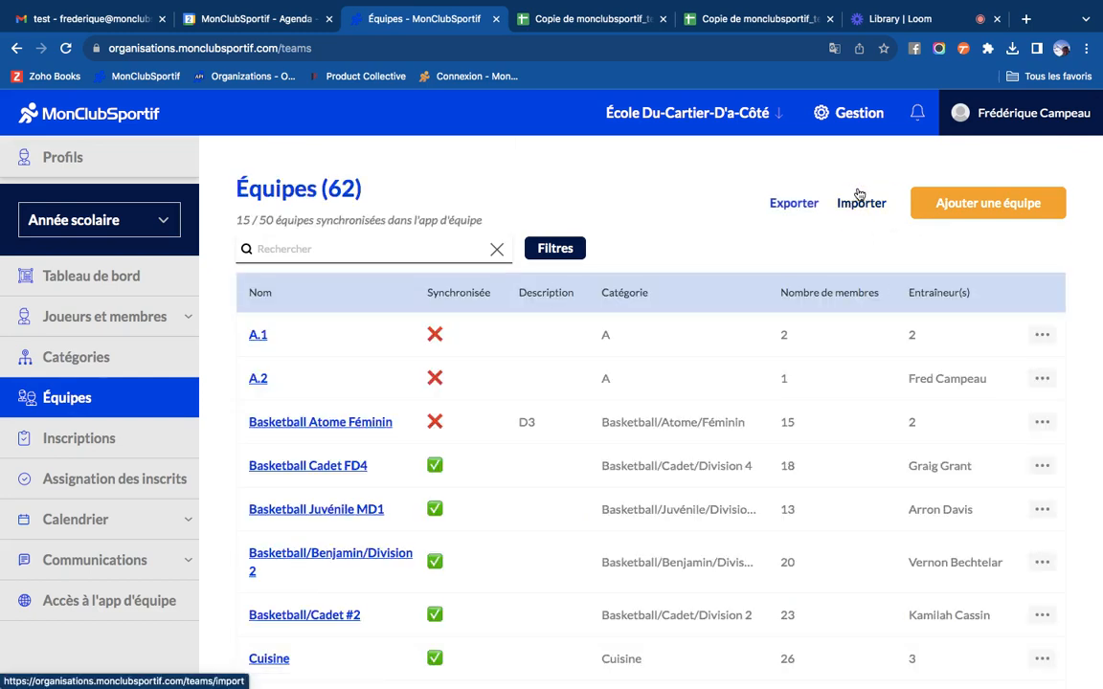
pyautogui.scroll(-1, 644, 379)
pyautogui.scroll(1, 643, 379)
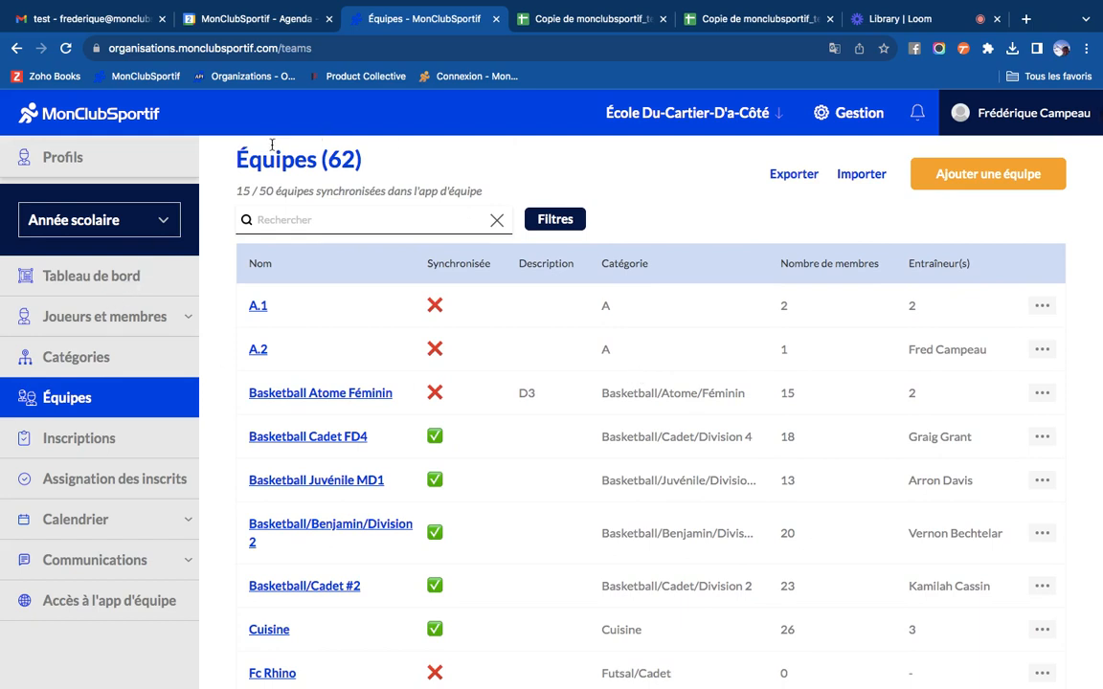
pyautogui.scroll(-2, 643, 439)
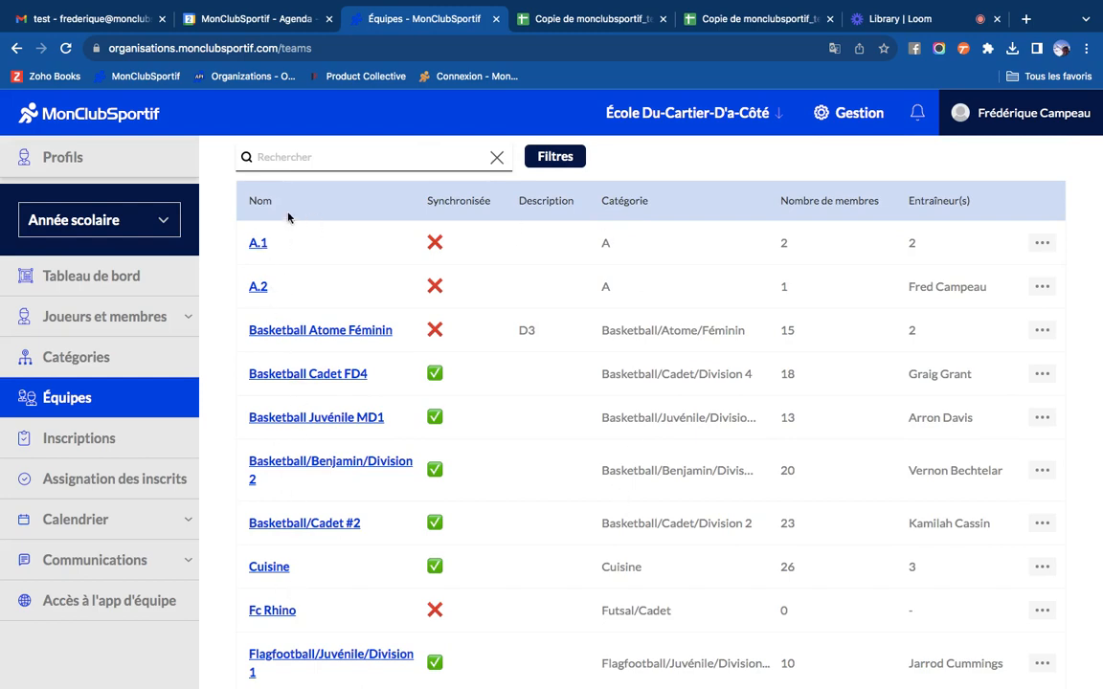
pyautogui.scroll(-3, 596, 450)
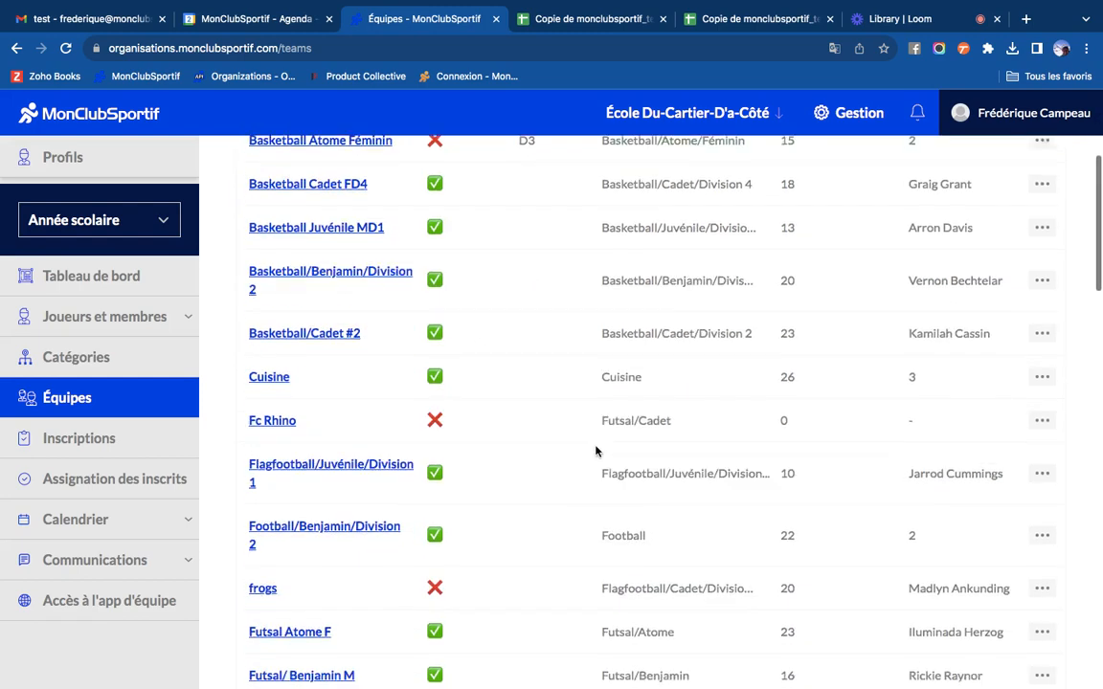
pyautogui.scroll(5, 595, 450)
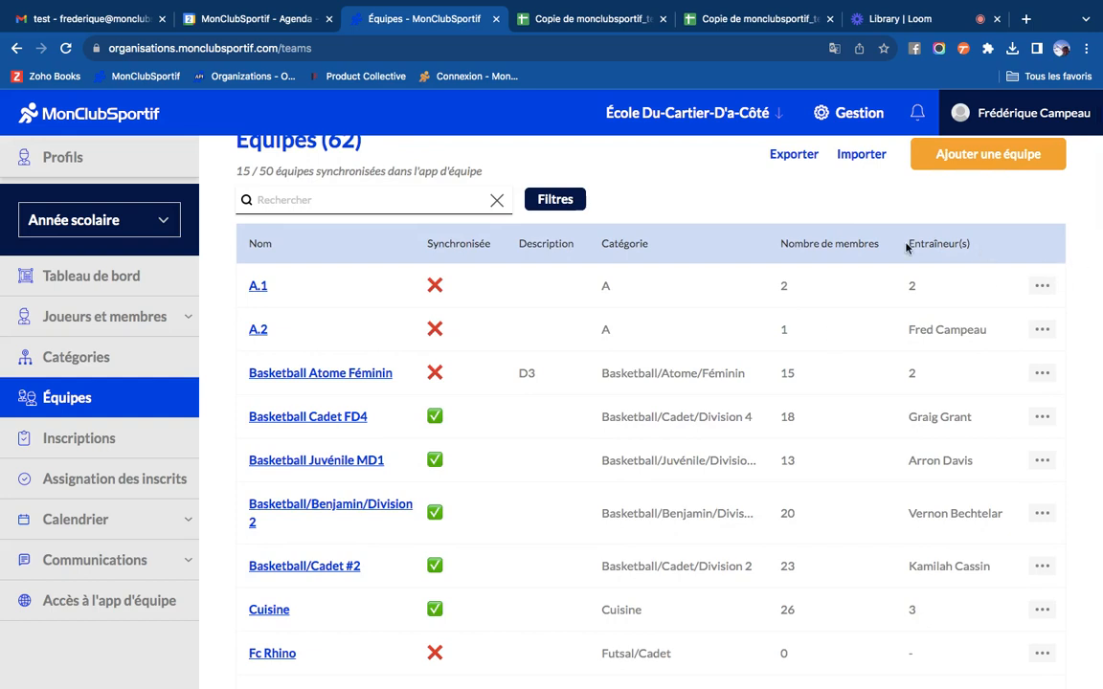
pyautogui.moveTo(906, 247); pyautogui.dragTo(967, 241)
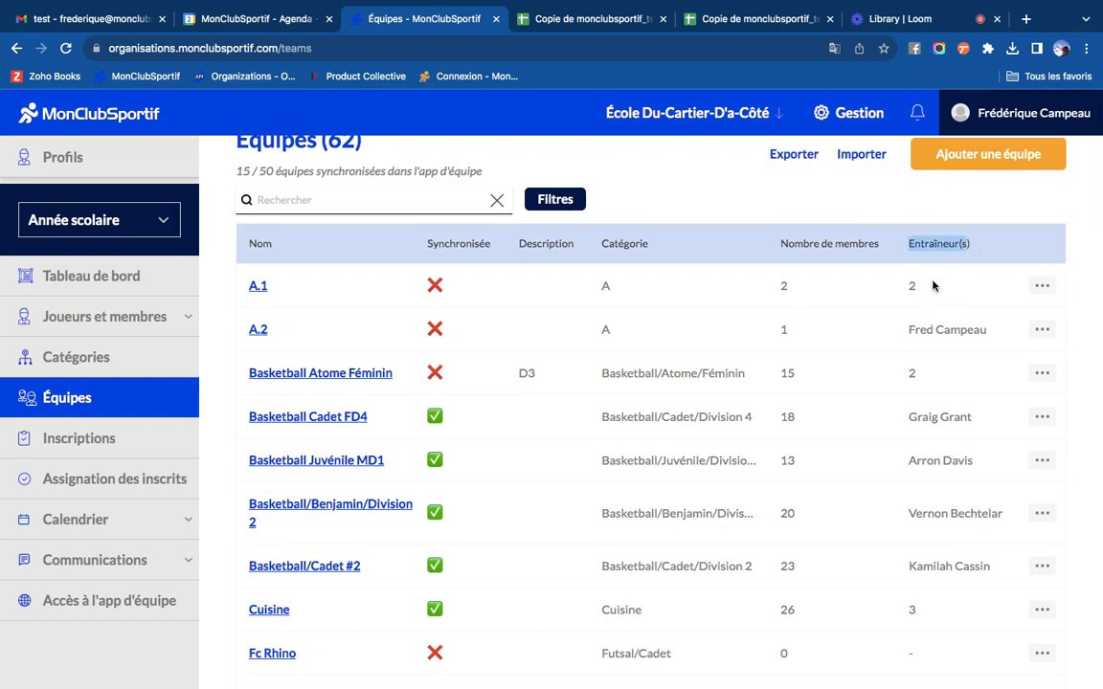
# Examine the Entraîneur(s) column throughout the Équipes list to find teams that have no coach assigned.
pyautogui.scroll(-3, 934, 325)
pyautogui.scroll(2, 933, 605)
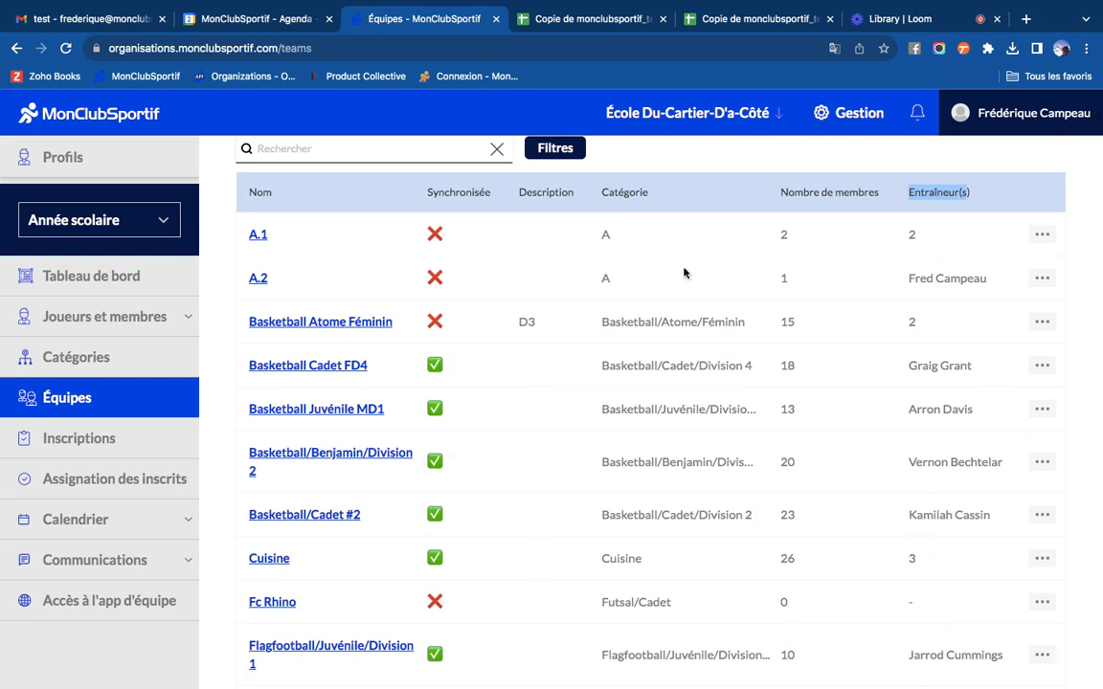
pyautogui.scroll(-3, 903, 457)
pyautogui.doubleClick(911, 438)
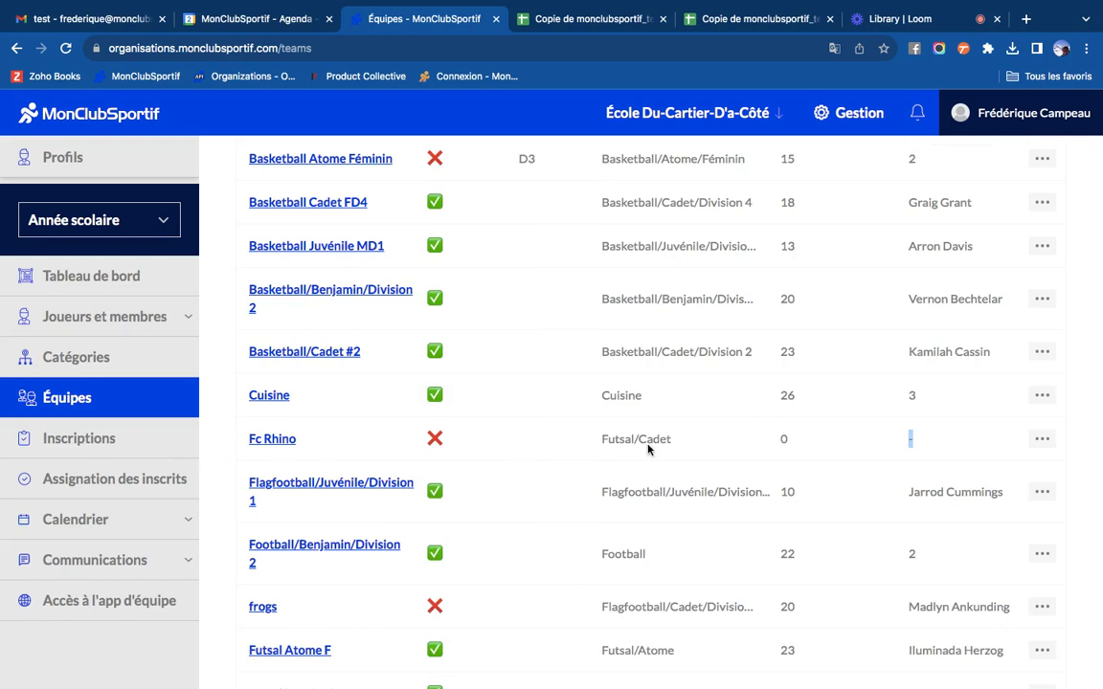
pyautogui.scroll(-11, 648, 443)
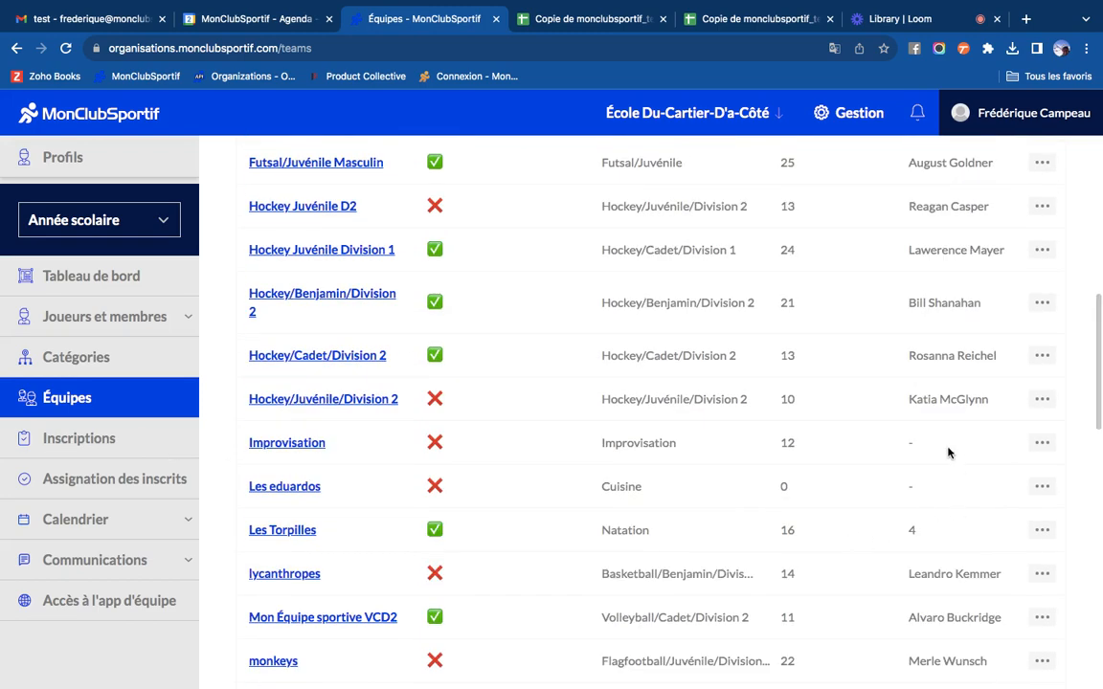
pyautogui.doubleClick(909, 443)
pyautogui.scroll(-5, 898, 494)
pyautogui.scroll(3, 898, 494)
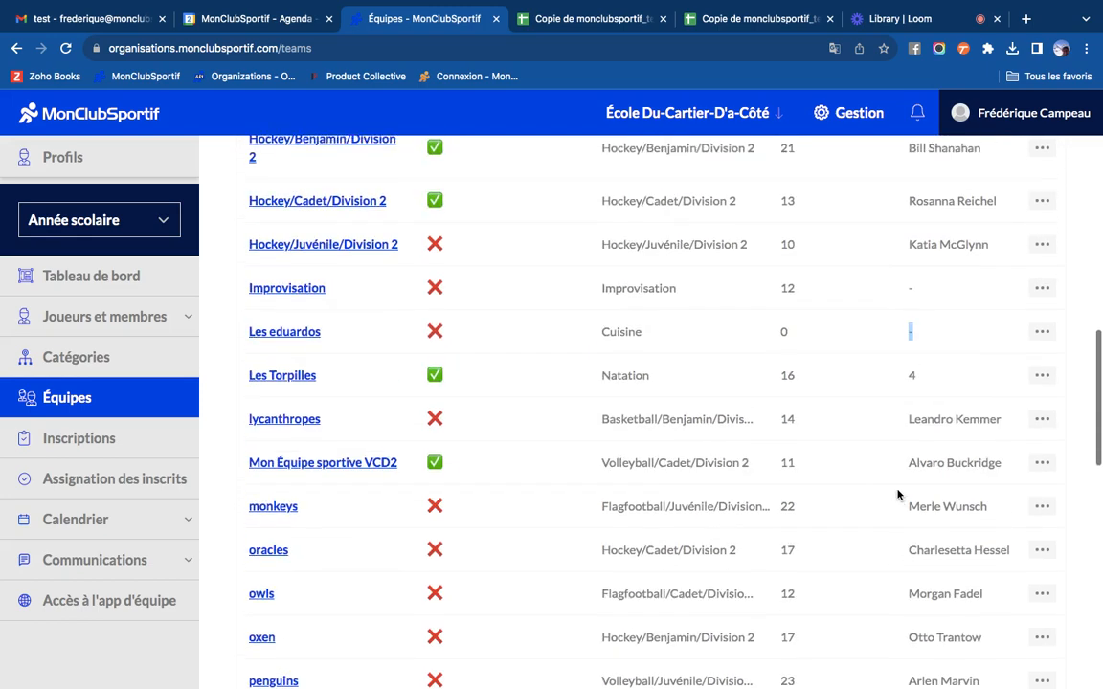
pyautogui.scroll(-5, 923, 375)
pyautogui.scroll(15, 923, 374)
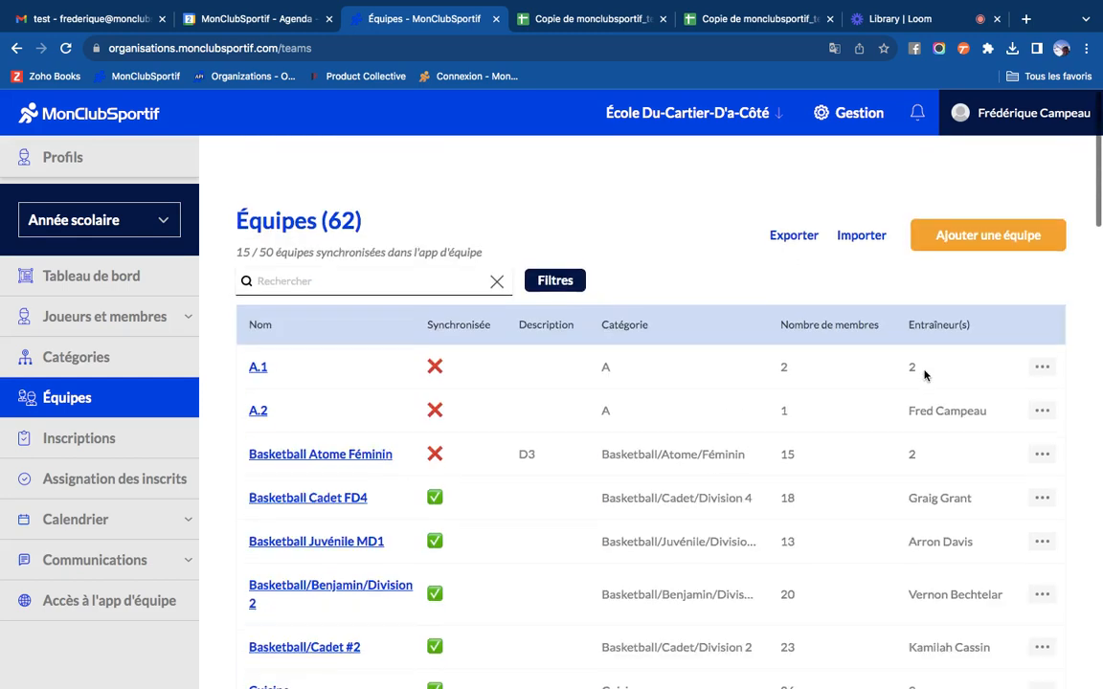
pyautogui.scroll(-1, 924, 376)
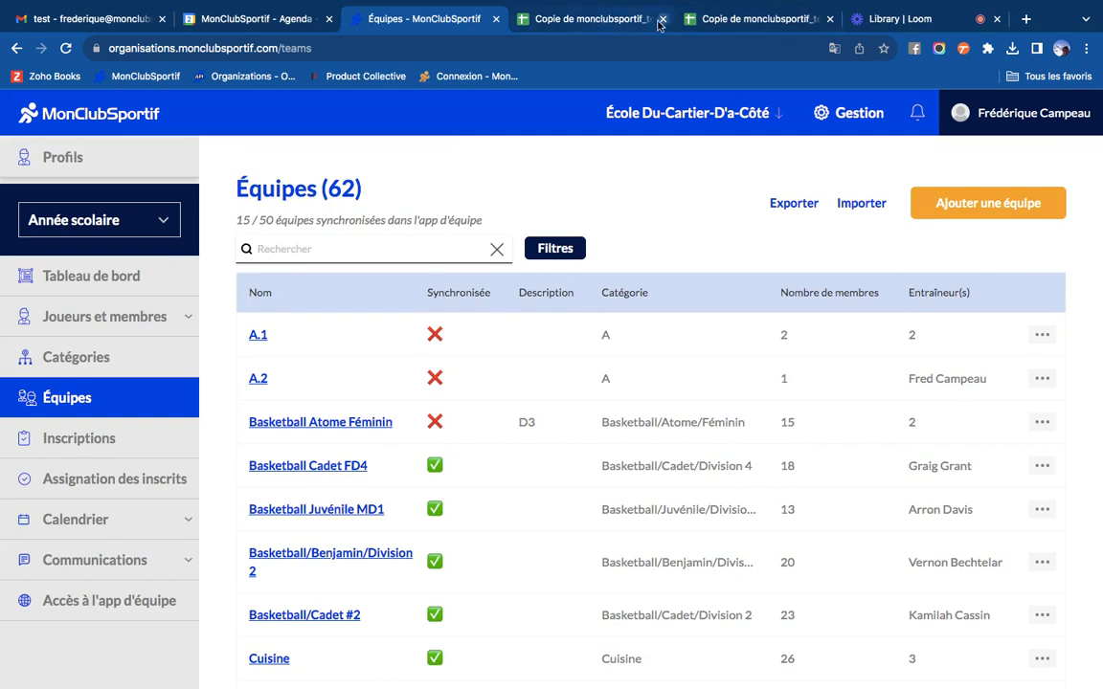
# Switch to the blank template copy and check the GENRE and TYPE choices and the CATÉGORIE and ÉQUIPE columns.
pyautogui.click(580, 21)
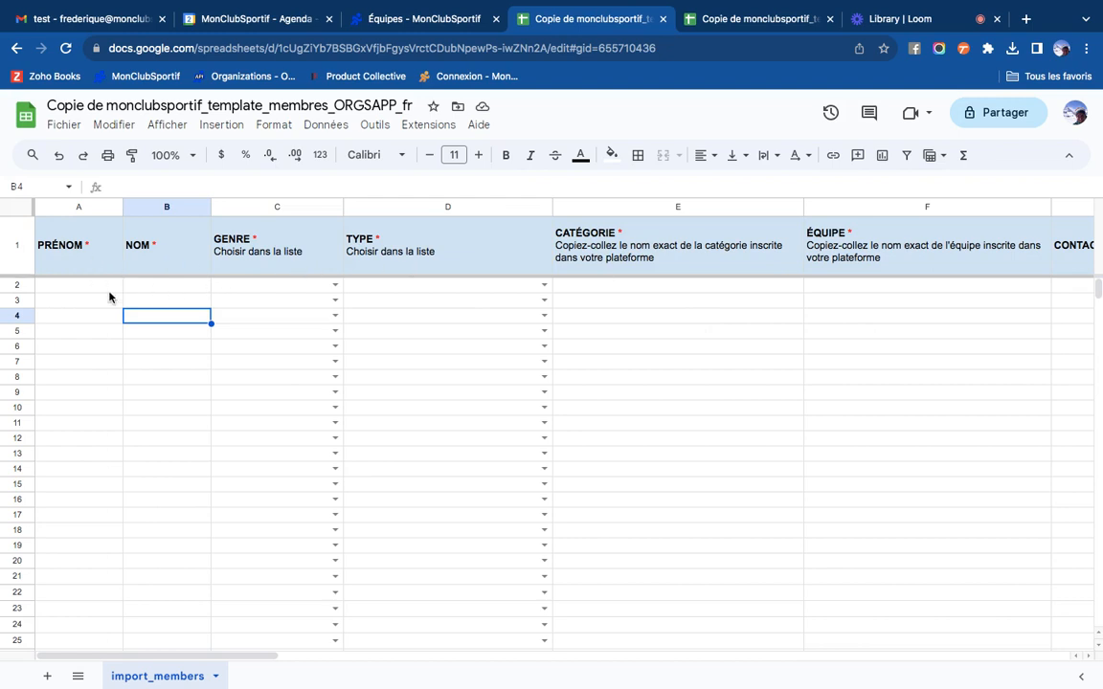
pyautogui.click(335, 284)
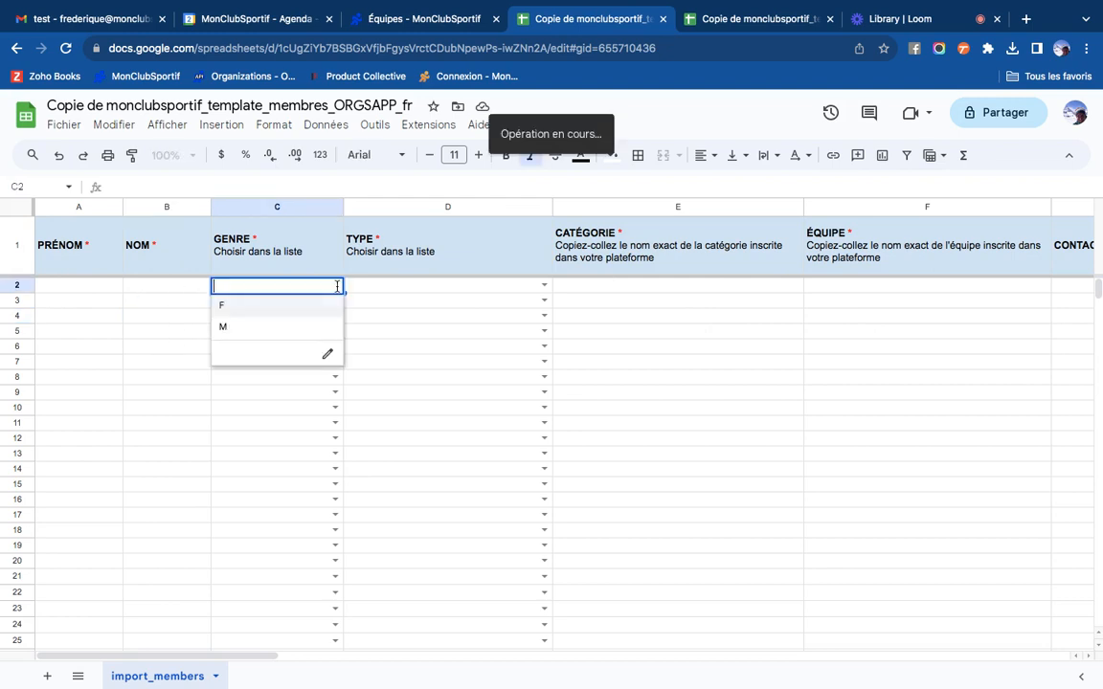
pyautogui.click(544, 284)
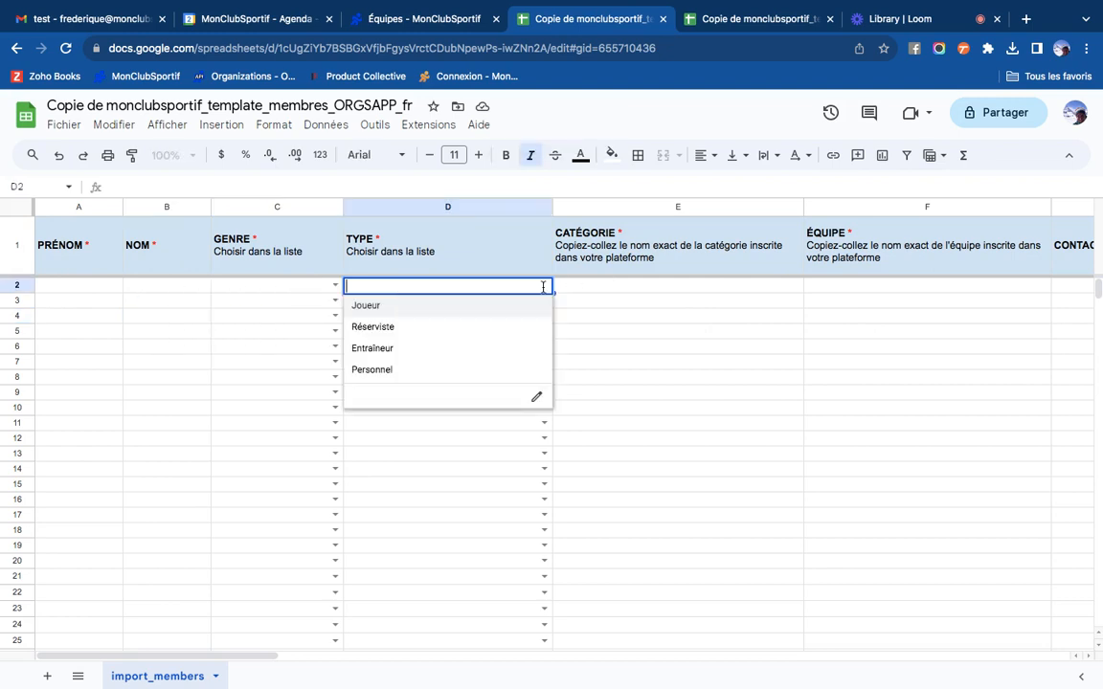
pyautogui.click(653, 285)
pyautogui.hscroll(2, 653, 285)
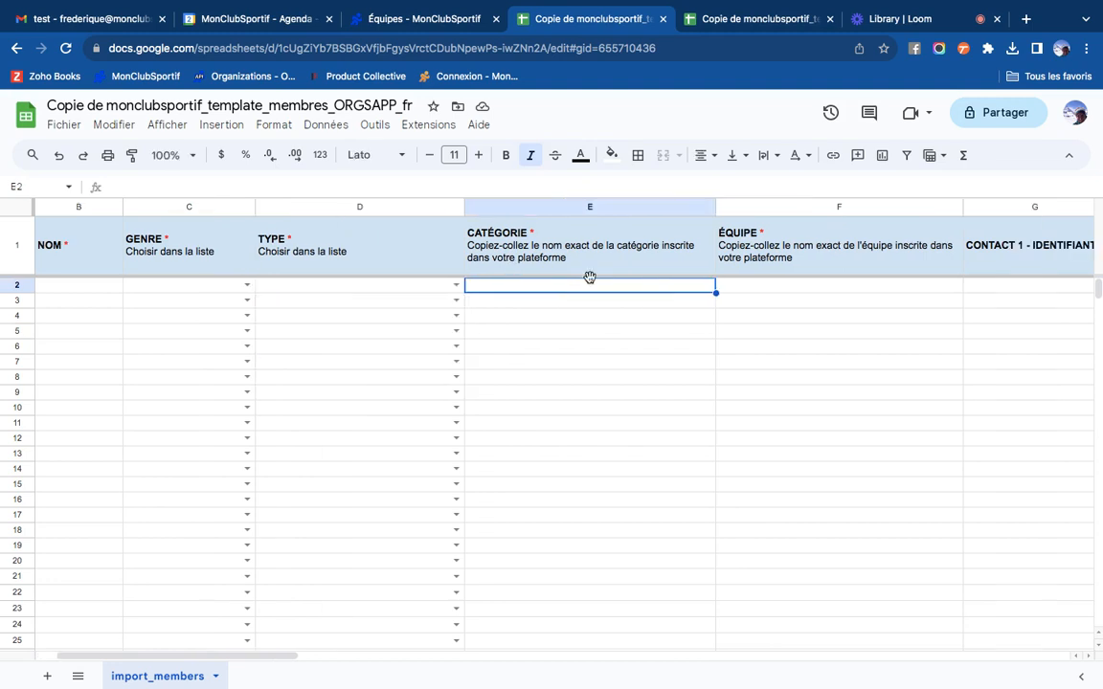
pyautogui.hscroll(2, 535, 302)
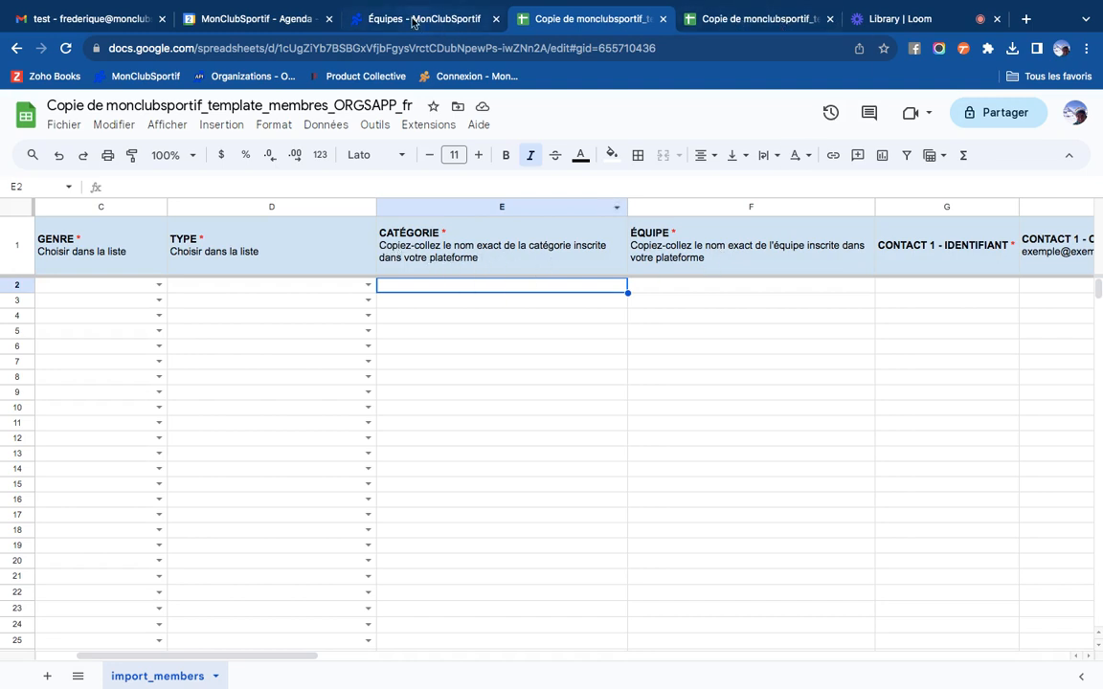
# Return to the Équipes list in MonClubSportif and highlight the Catégorie heading and the full category name of Basketball Atome Féminin.
pyautogui.click(373, 19)
pyautogui.scroll(-1, 569, 493)
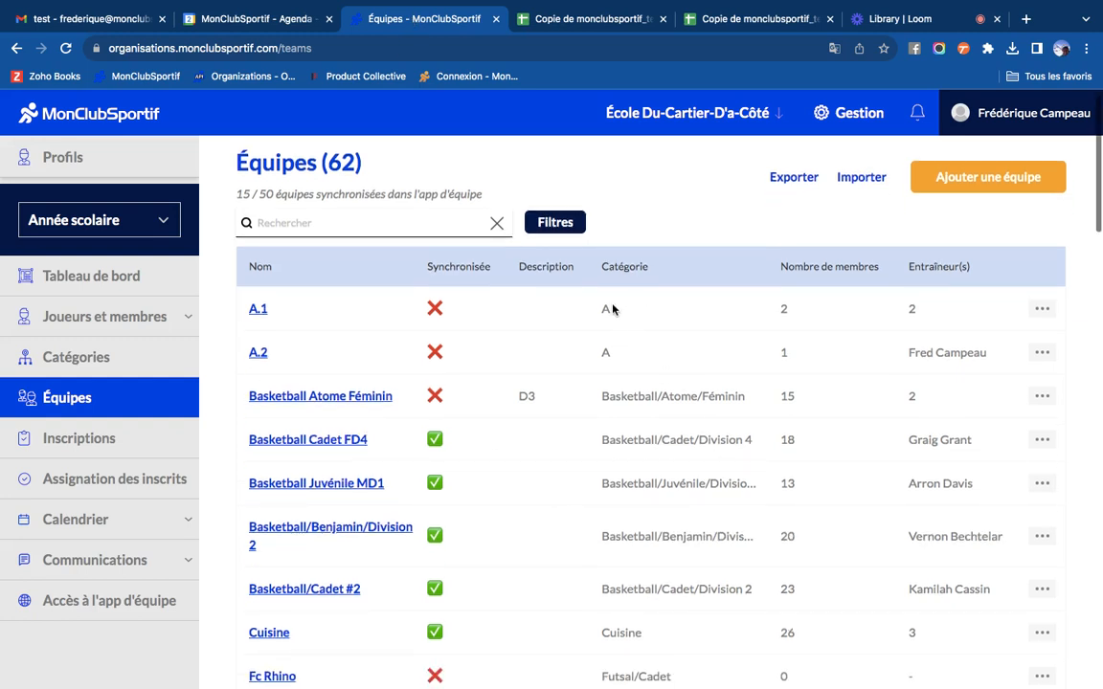
pyautogui.doubleClick(622, 269)
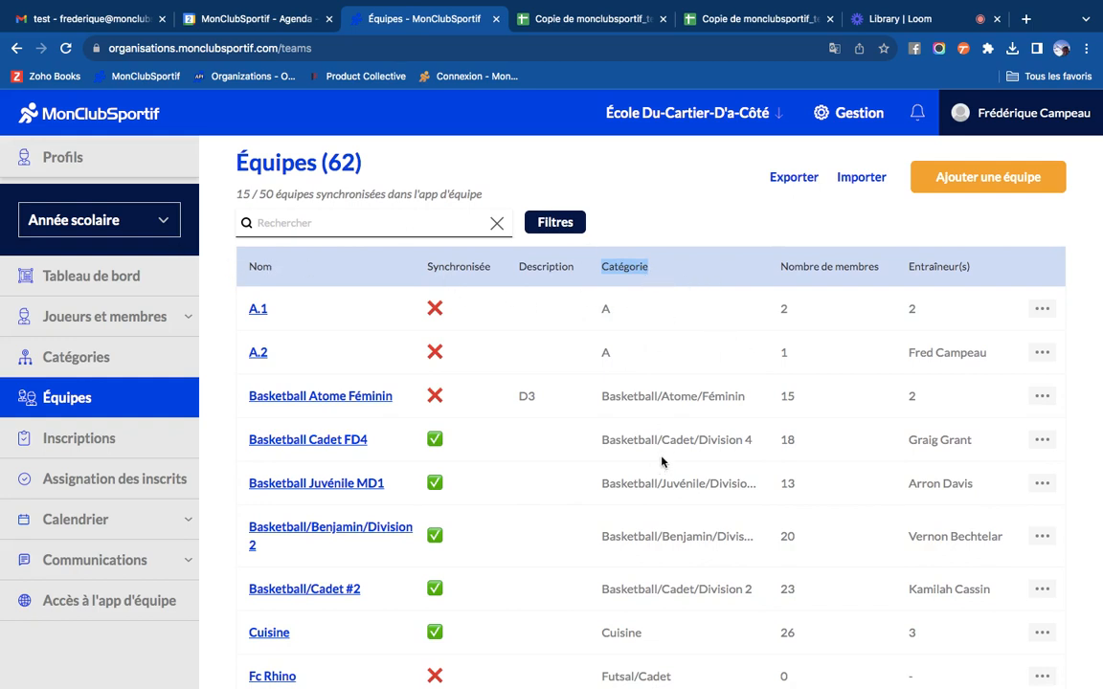
pyautogui.moveTo(747, 404); pyautogui.dragTo(601, 401)
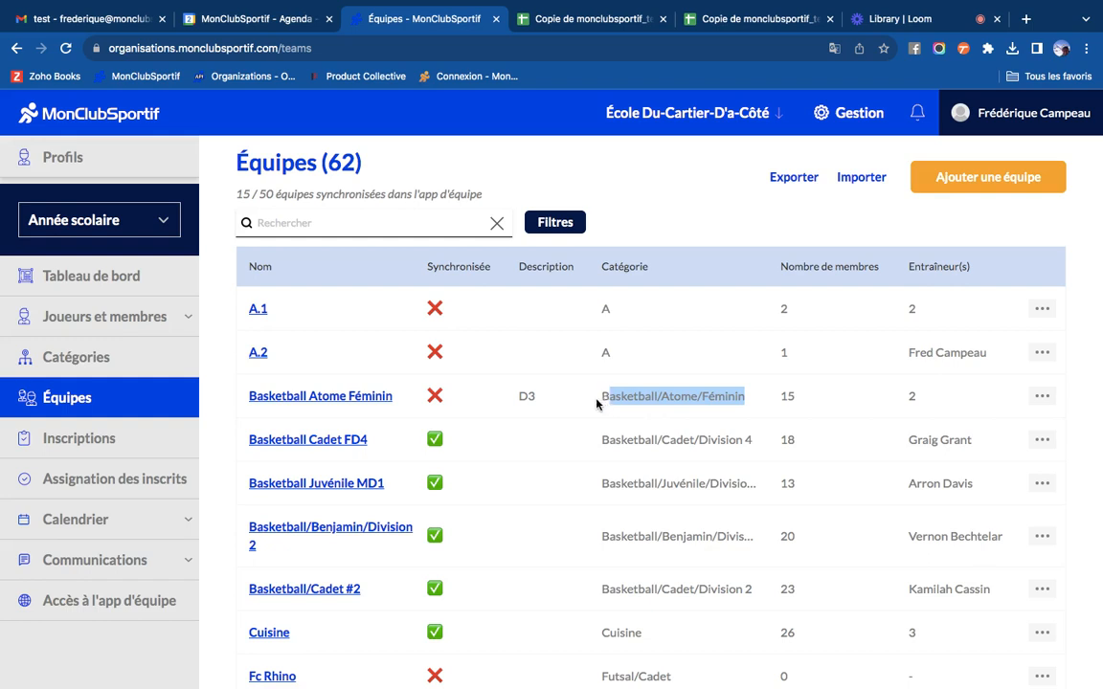
pyautogui.click(653, 370)
pyautogui.scroll(1, 674, 398)
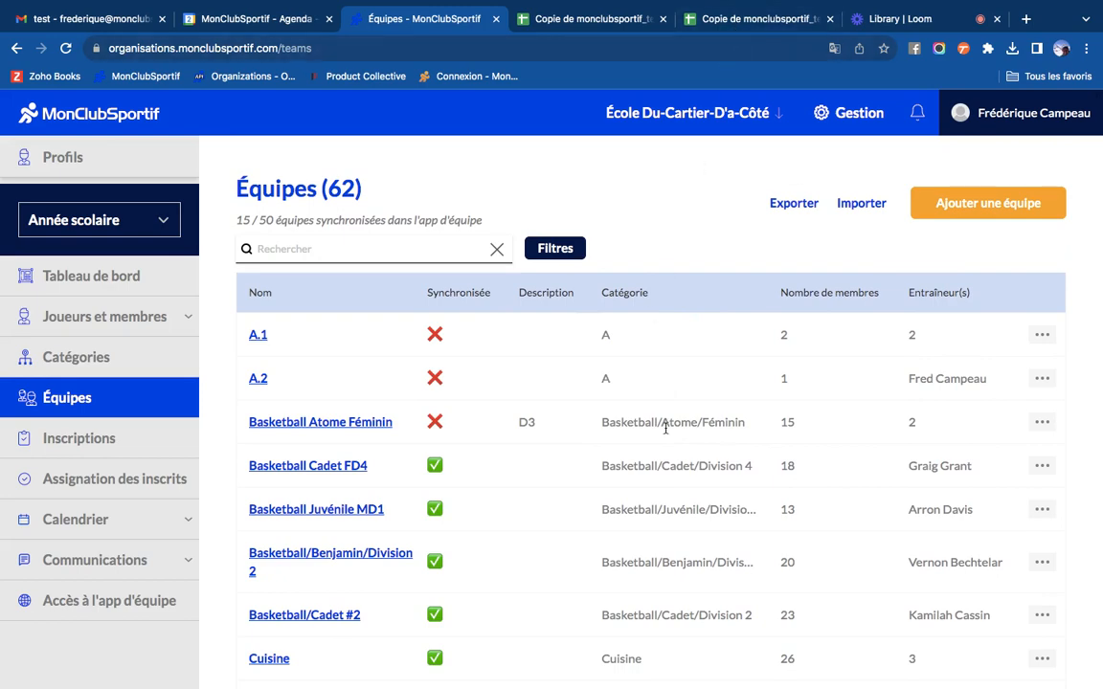
# Find the Fc Rhino team and highlight its row, its coach entry and its Futsal/Cadet category.
pyautogui.scroll(-3, 664, 421)
pyautogui.scroll(-2, 665, 433)
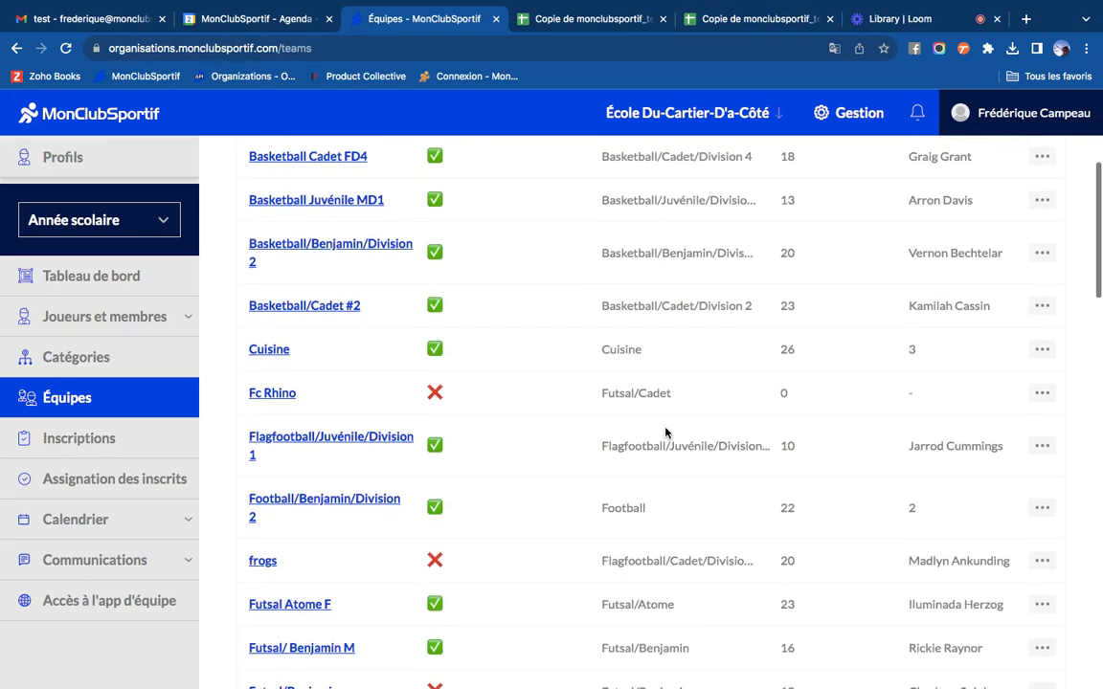
pyautogui.moveTo(915, 400); pyautogui.dragTo(243, 404)
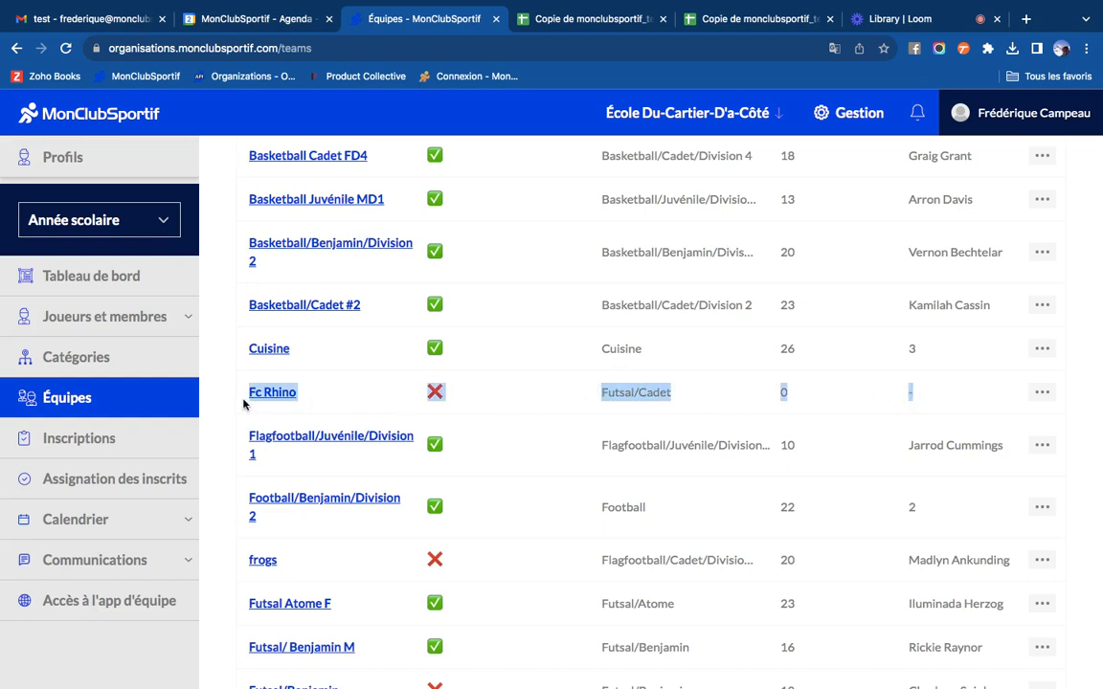
pyautogui.click(934, 398)
pyautogui.moveTo(919, 402); pyautogui.dragTo(908, 393)
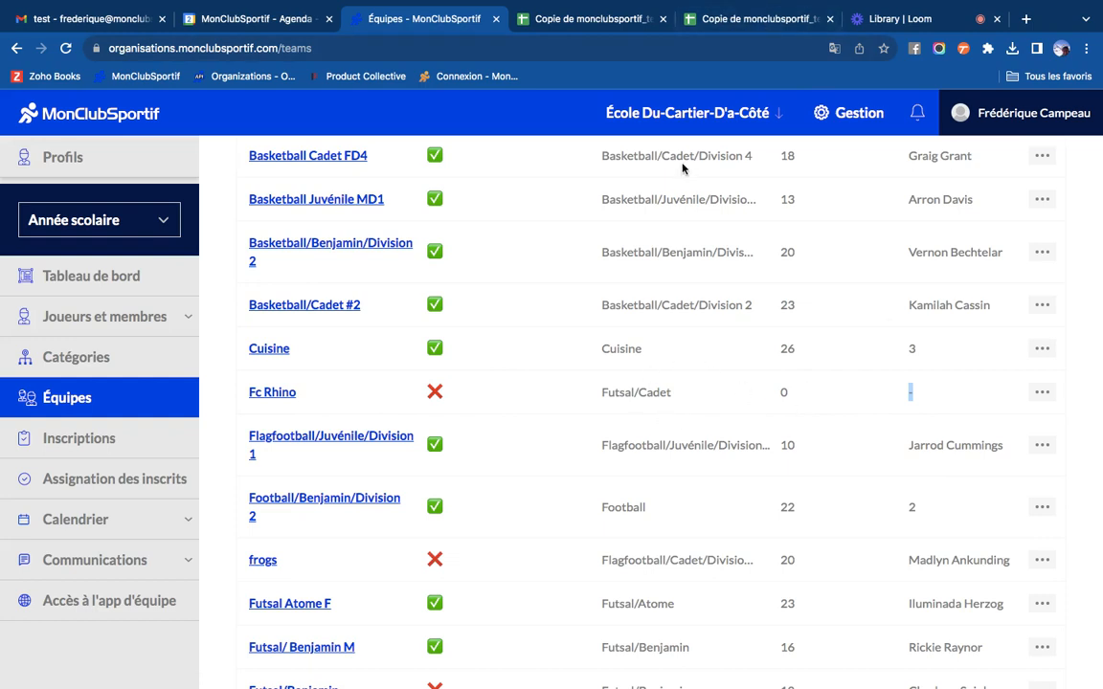
pyautogui.doubleClick(655, 397)
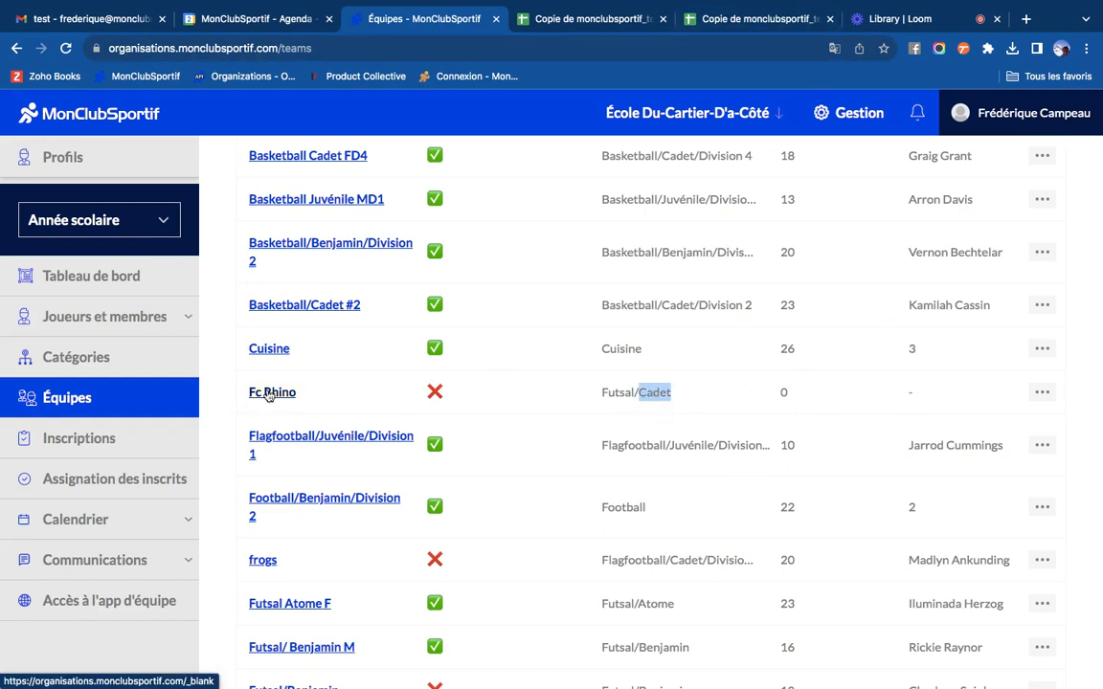
# Switch to the filled-in template copy and review the CATÉGORIE and ÉQUIPE entries in rows 2 to 7.
pyautogui.click(756, 18)
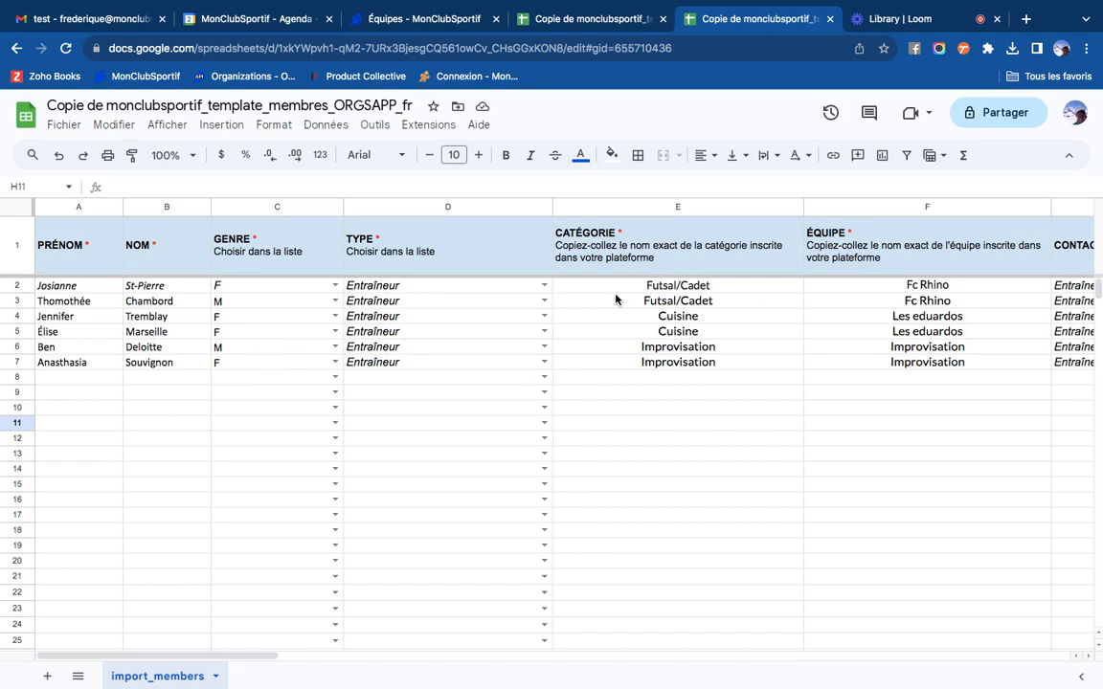
pyautogui.moveTo(712, 287); pyautogui.dragTo(713, 362)
pyautogui.moveTo(891, 285); pyautogui.dragTo(876, 368)
pyautogui.hscroll(2, 597, 406)
pyautogui.click(598, 406)
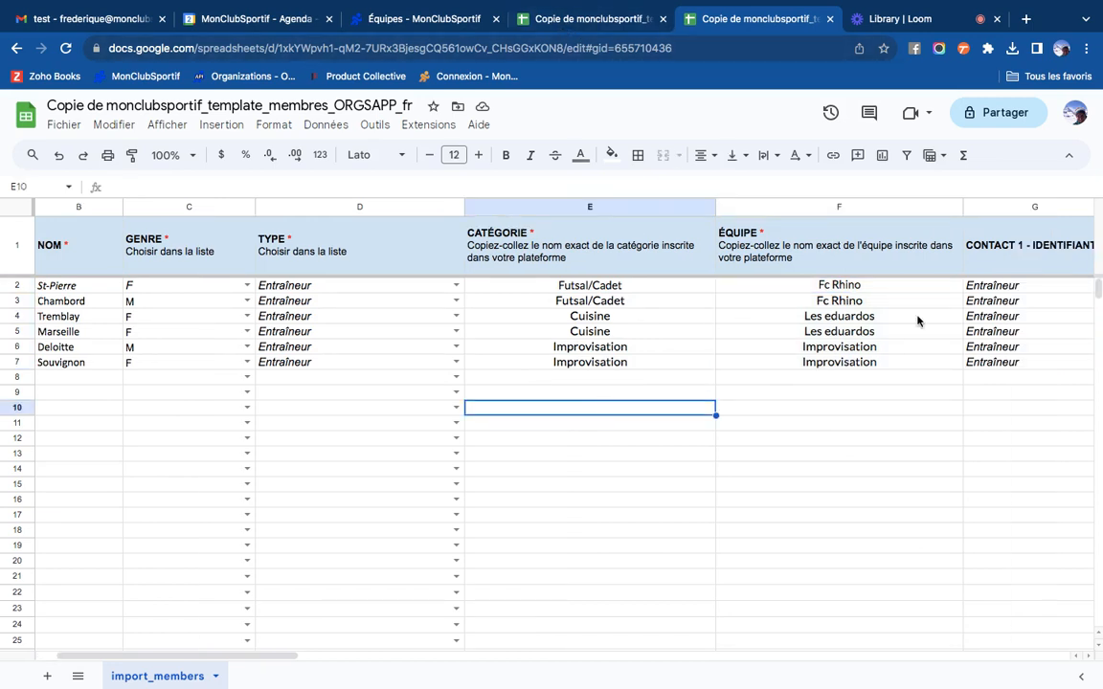
# Check the CONTACT 1 - IDENTIFIANT heading and its entries for the six coaches in rows 2 to 7.
pyautogui.hscroll(2, 918, 318)
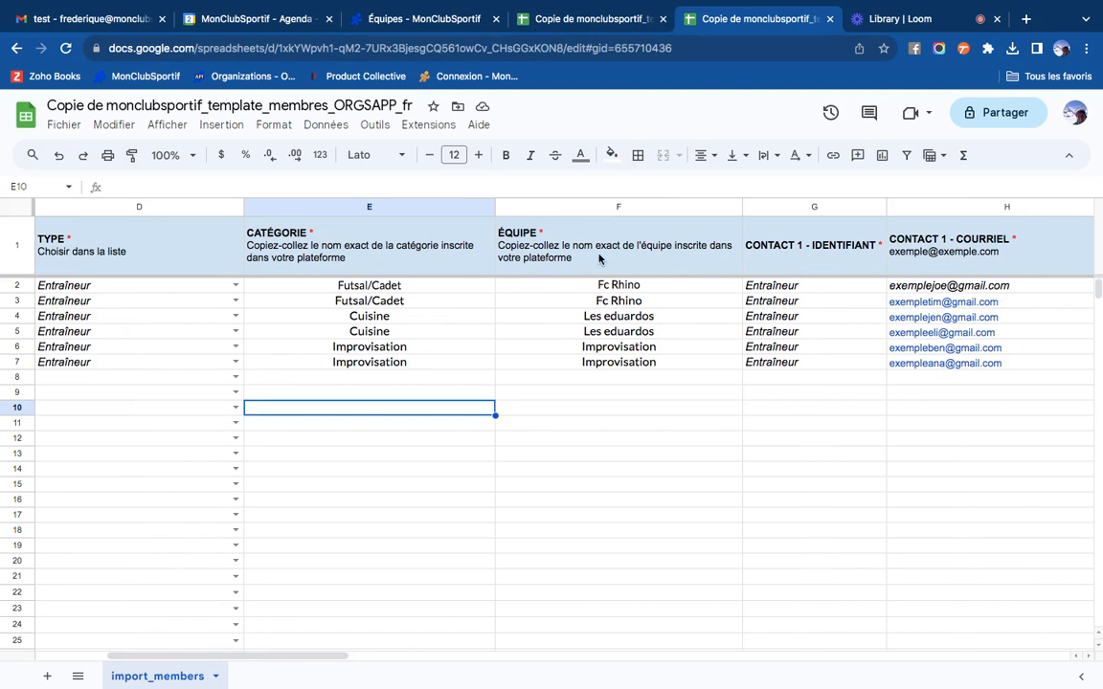
pyautogui.click(815, 265)
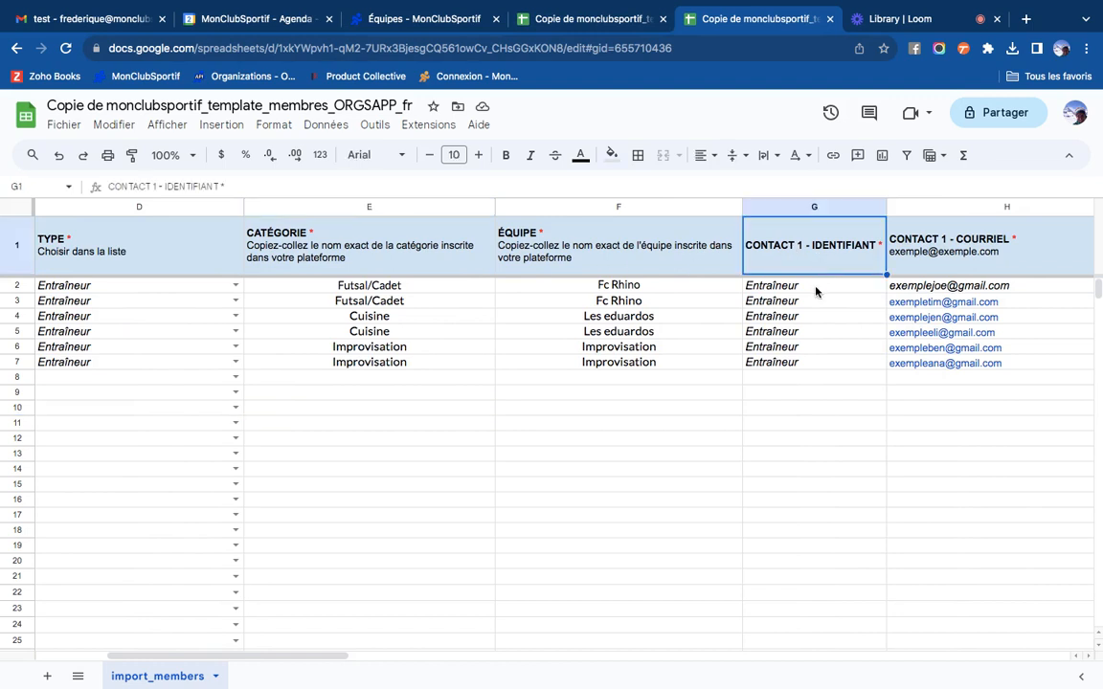
pyautogui.moveTo(814, 291); pyautogui.dragTo(809, 365)
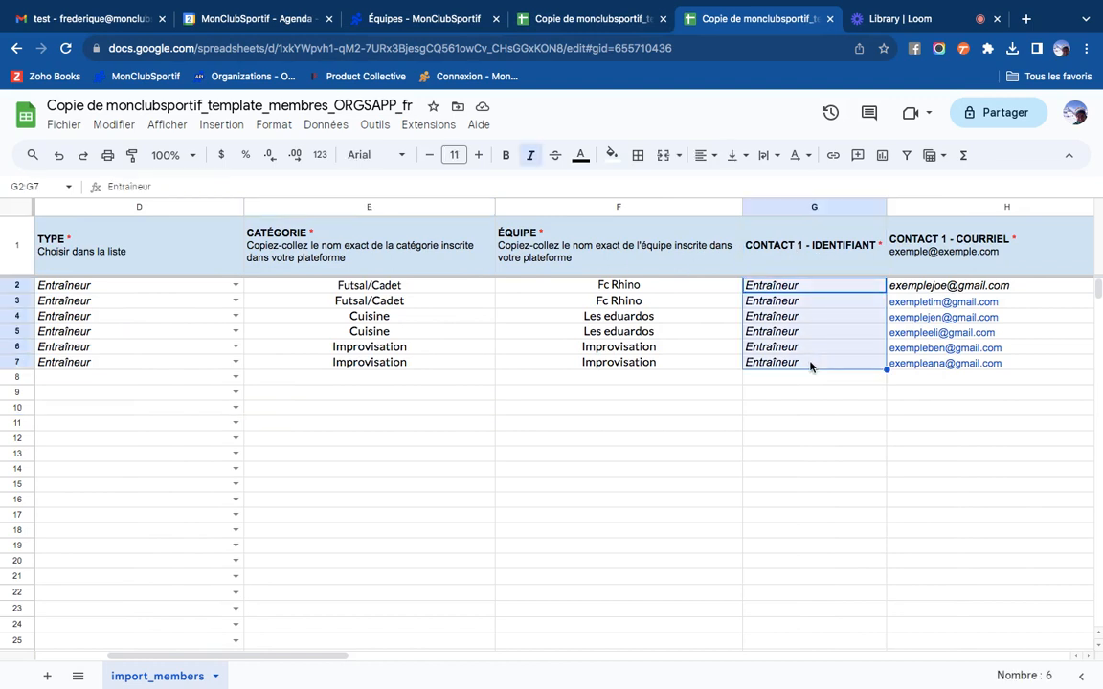
pyautogui.click(794, 291)
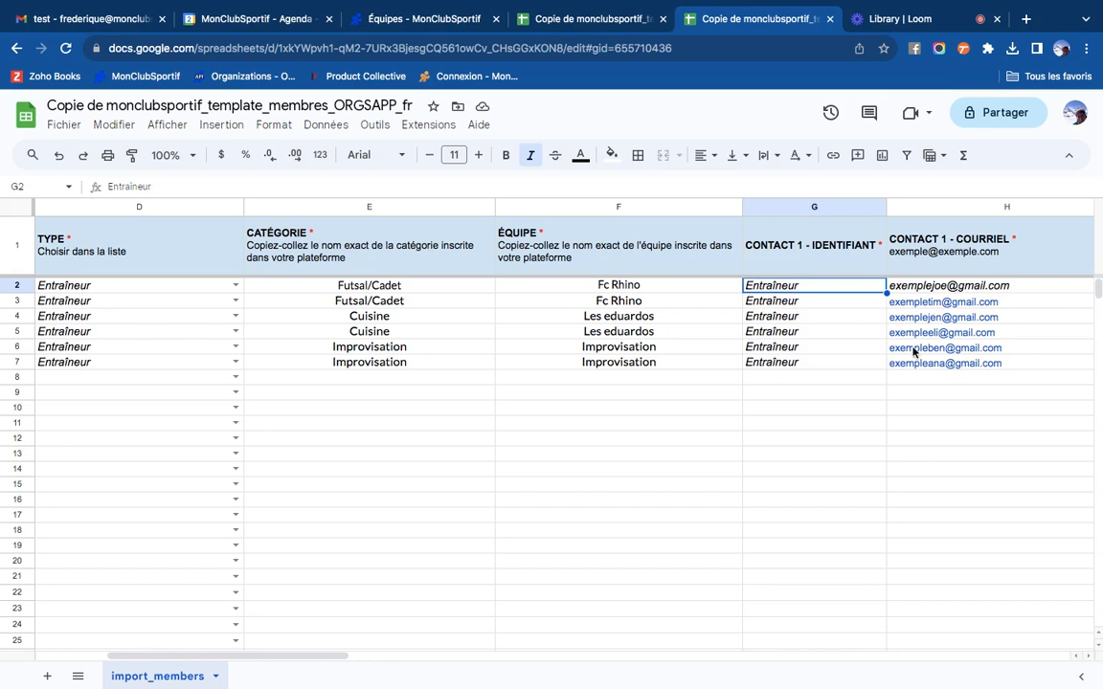
# Review the CONTACT 1 - COURRIEL and CONTACT 1 - TÉLÉPHONE columns for rows 2 to 7.
pyautogui.hscroll(5, 913, 353)
pyautogui.moveTo(549, 292); pyautogui.dragTo(549, 364)
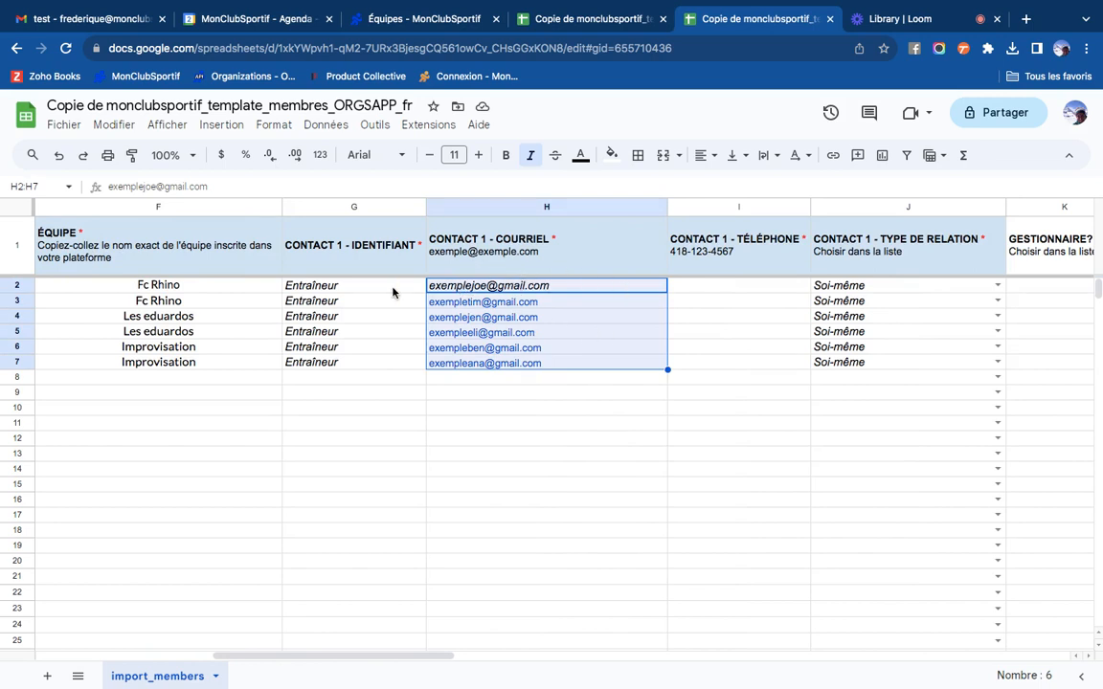
pyautogui.click(457, 395)
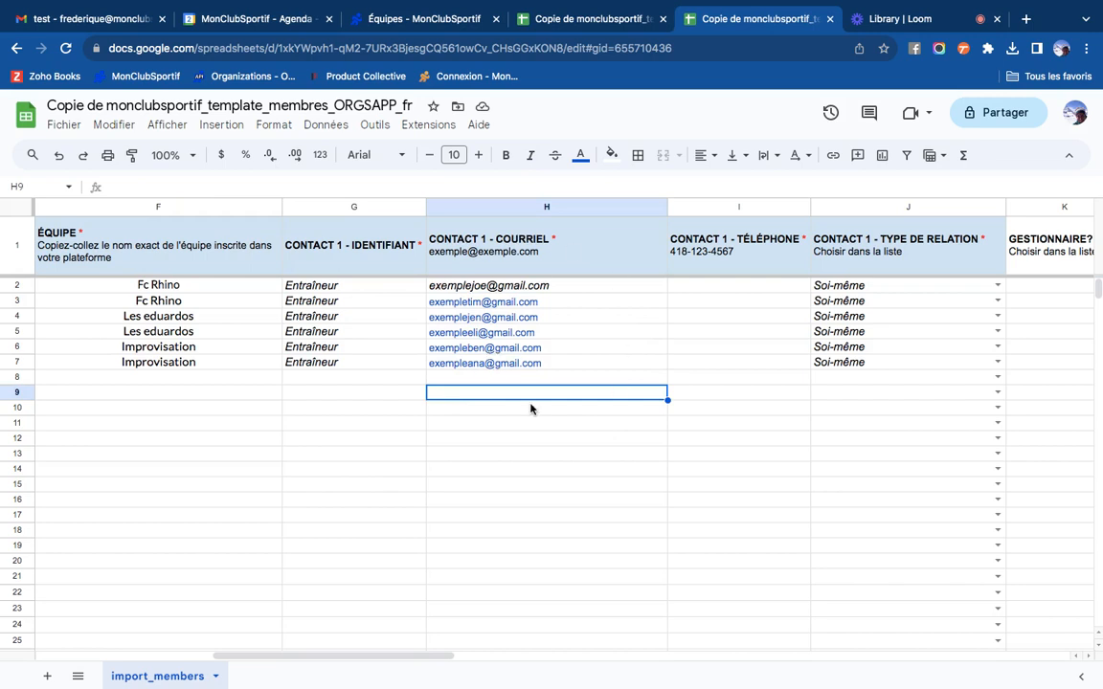
pyautogui.hscroll(3, 531, 409)
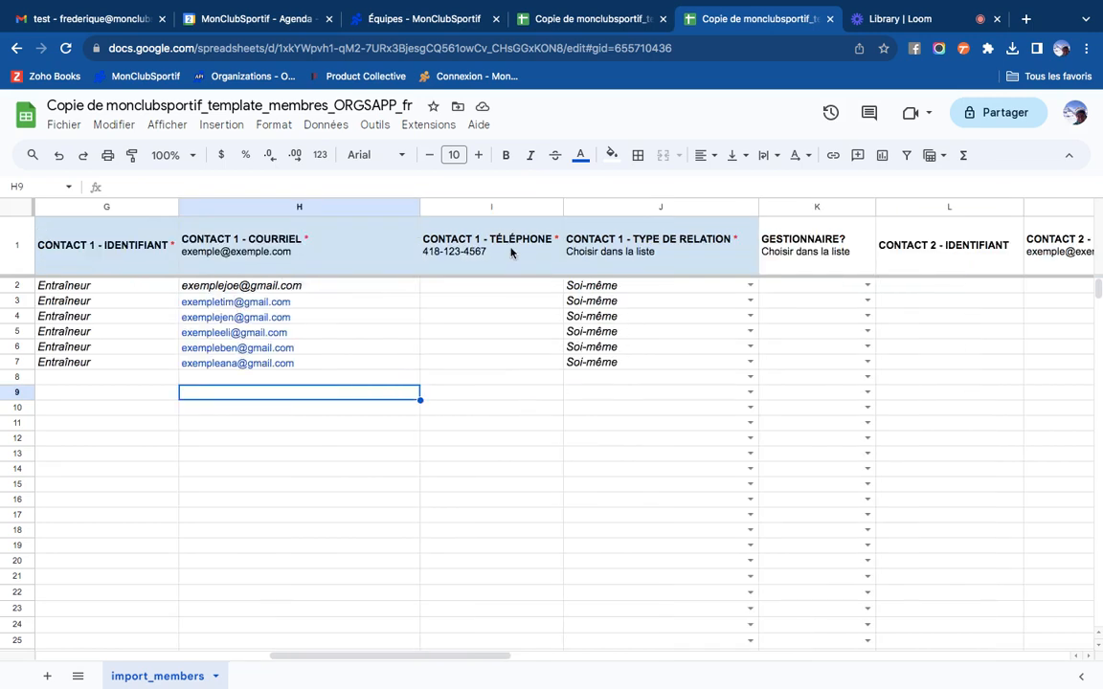
pyautogui.moveTo(512, 252); pyautogui.dragTo(496, 374)
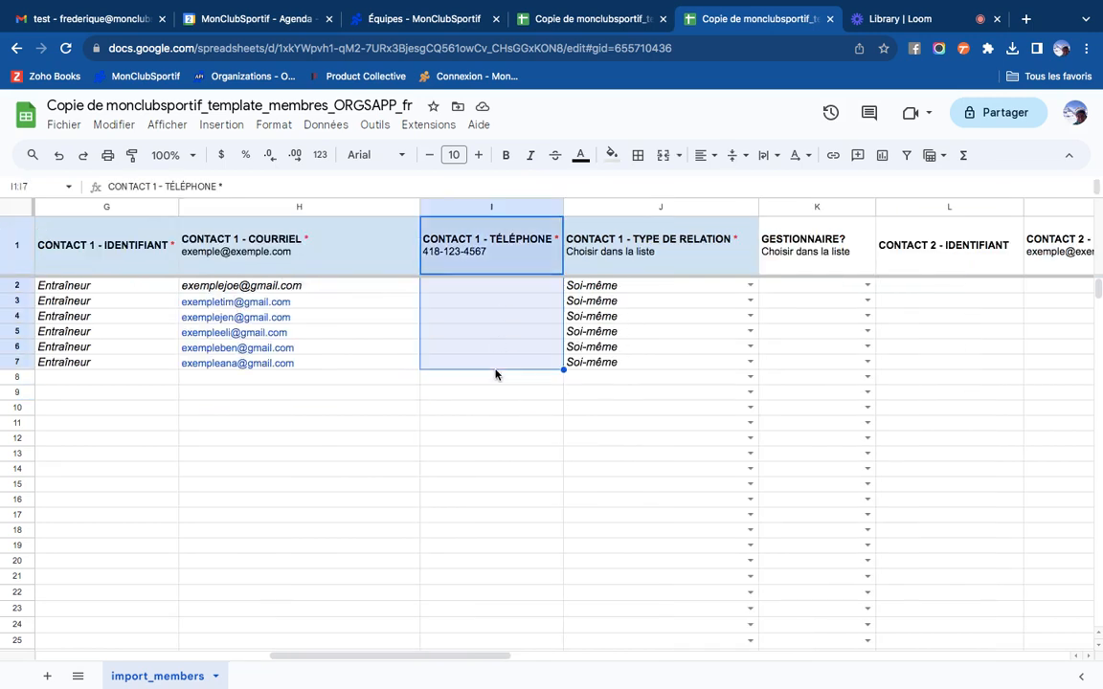
pyautogui.moveTo(491, 286); pyautogui.dragTo(493, 363)
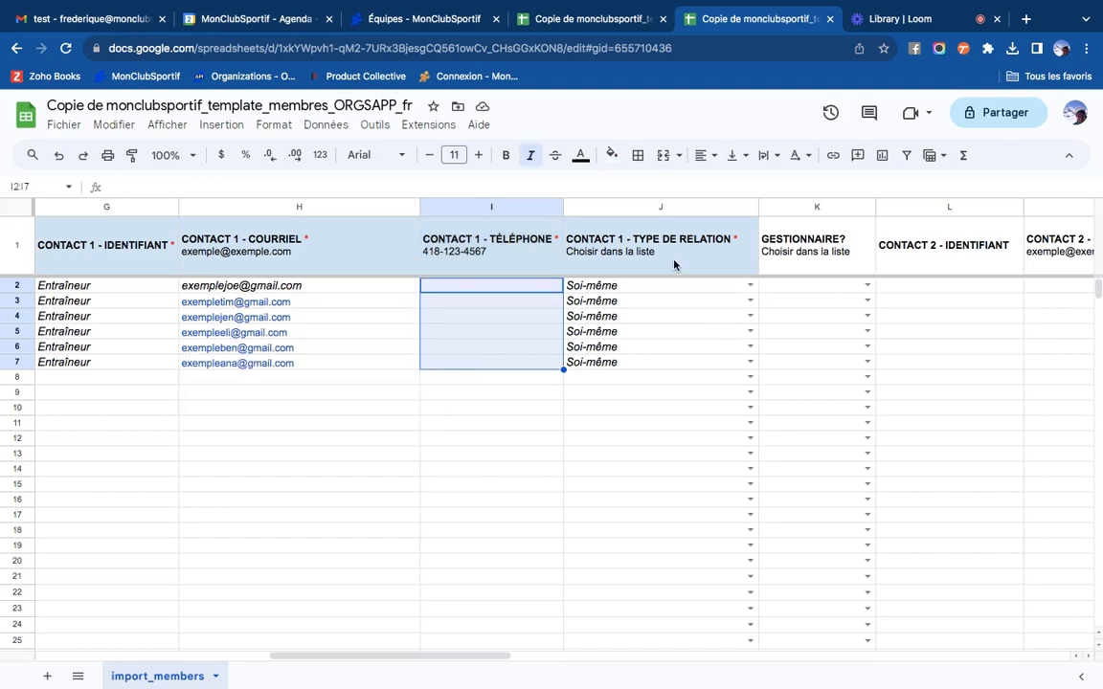
# Inspect the choices offered for CONTACT 1 - TYPE DE RELATION in row 2, leaving the entry as it is.
pyautogui.click(674, 265)
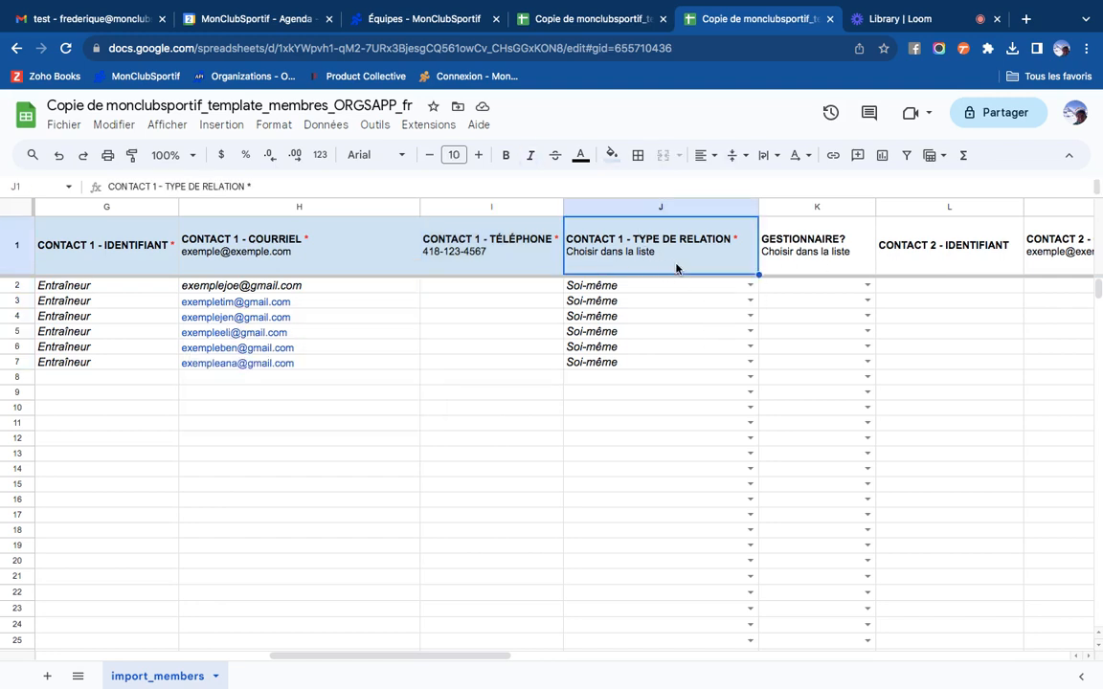
pyautogui.click(750, 286)
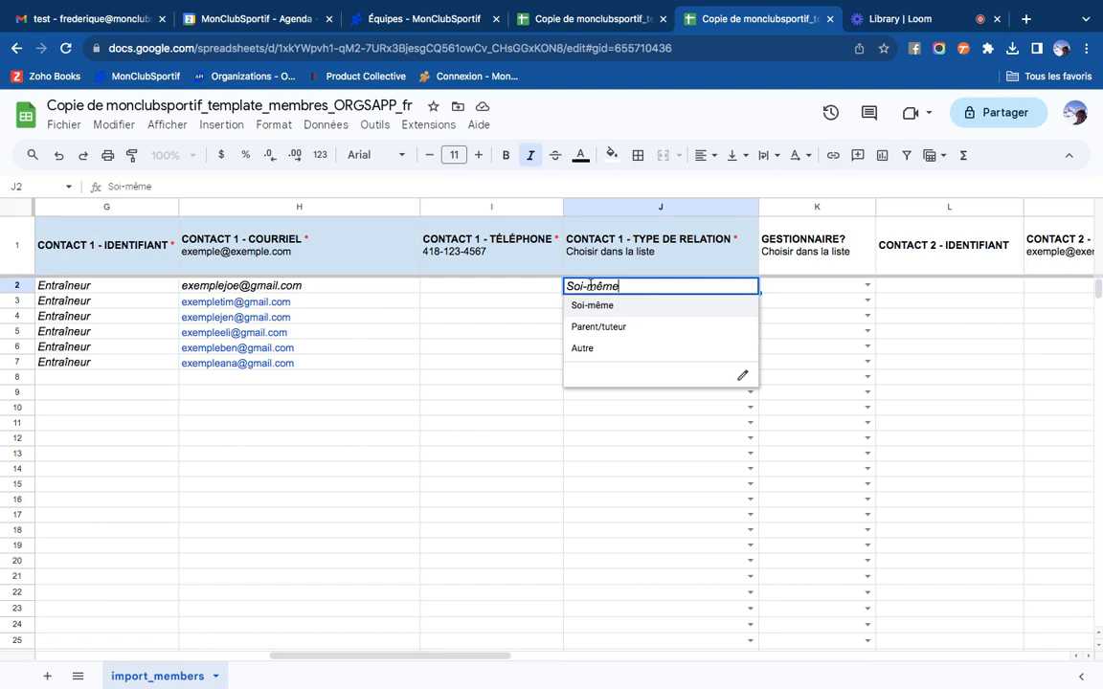
pyautogui.click(551, 287)
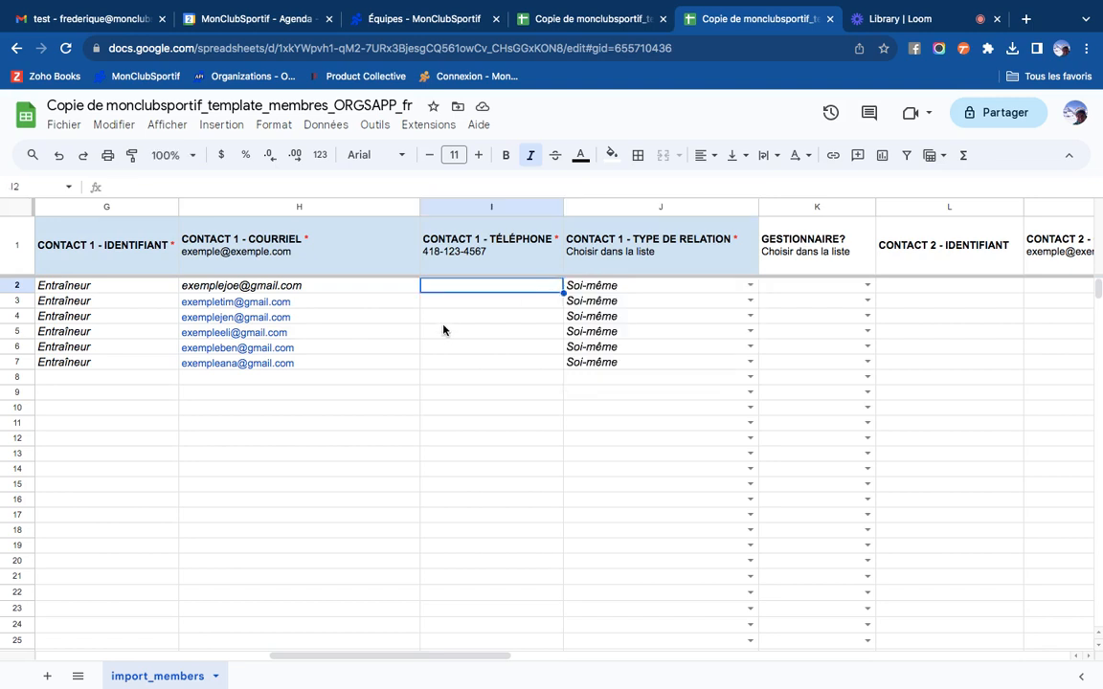
# Download the completed template copy as a Microsoft Excel (.xlsx) file and open it in Excel.
pyautogui.hscroll(-10, 443, 330)
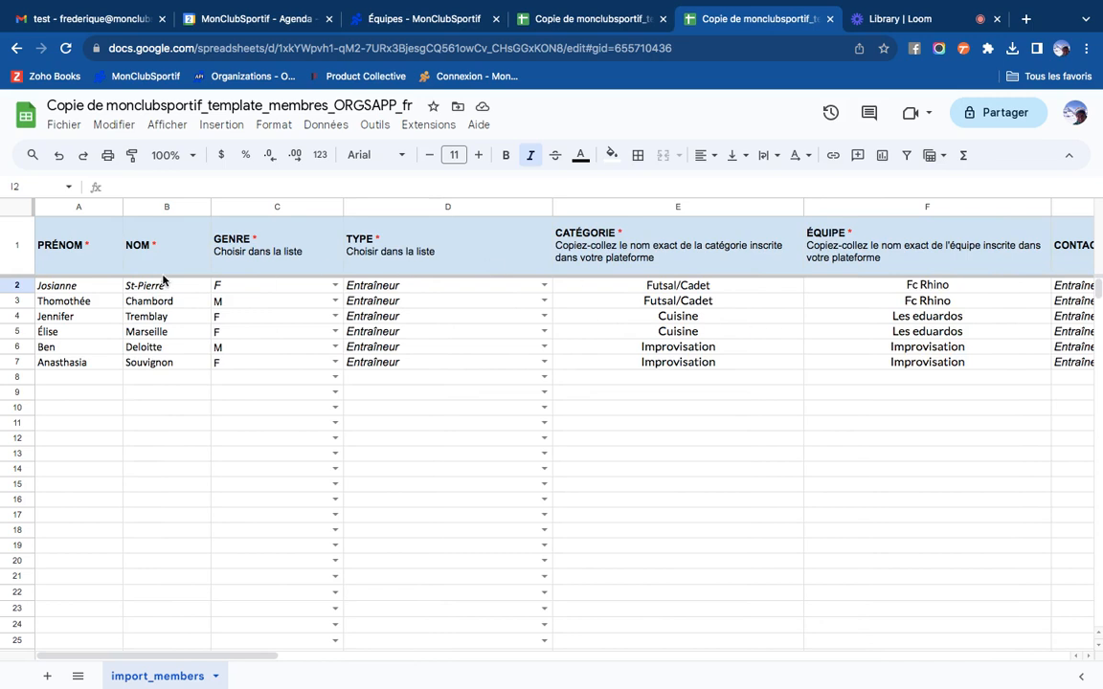
pyautogui.click(64, 125)
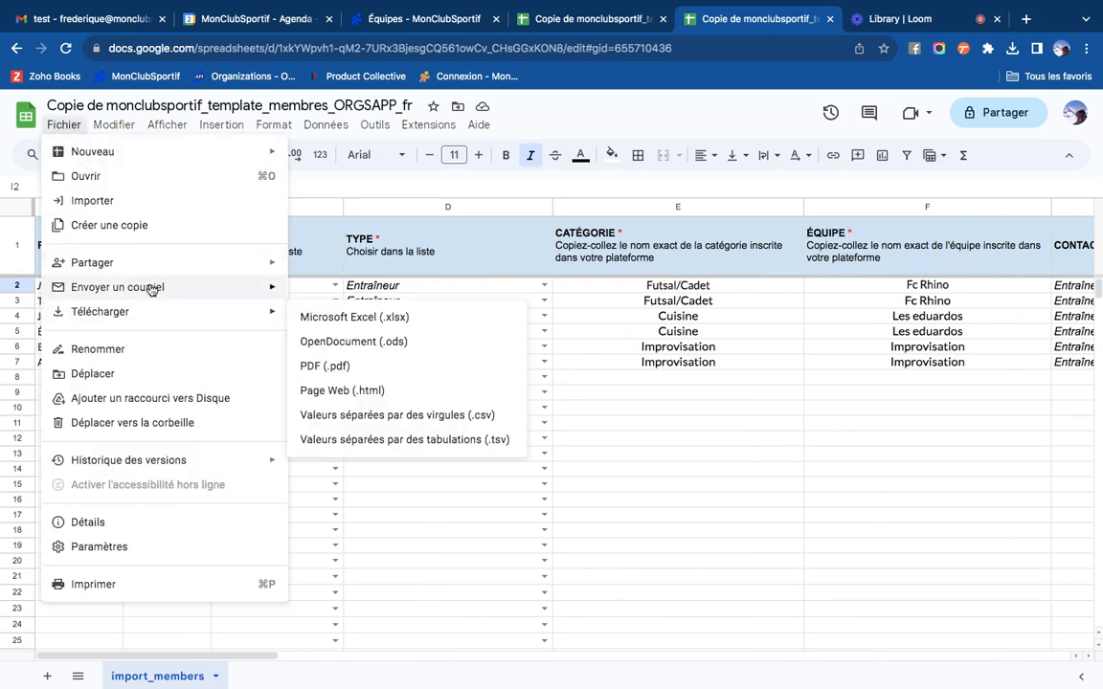
pyautogui.moveTo(177, 319)
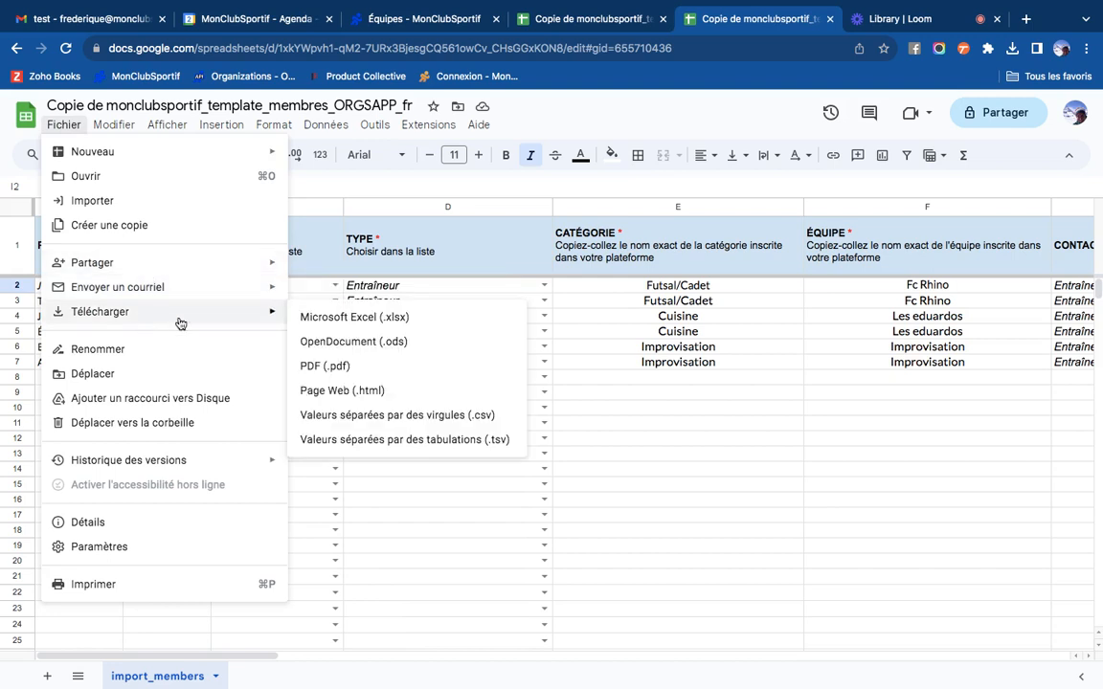
pyautogui.click(363, 324)
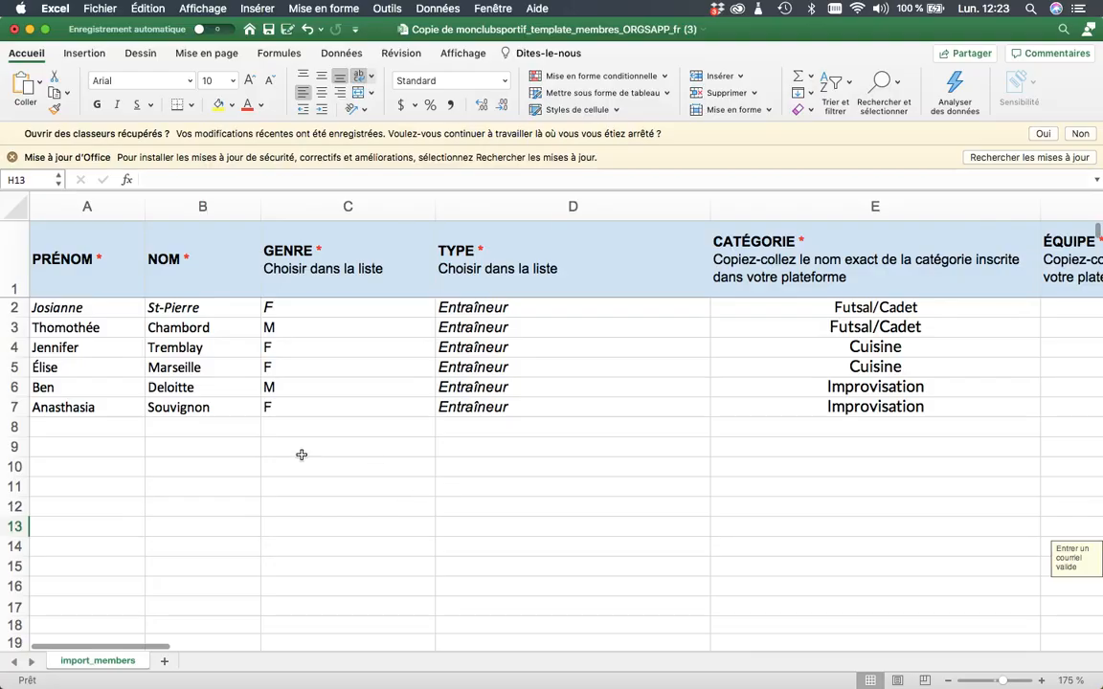
# Save the downloaded workbook under the name TEST_Import in the Téléchargements folder as Classeur Excel (.xlsx).
pyautogui.click(88, 9)
pyautogui.click(144, 124)
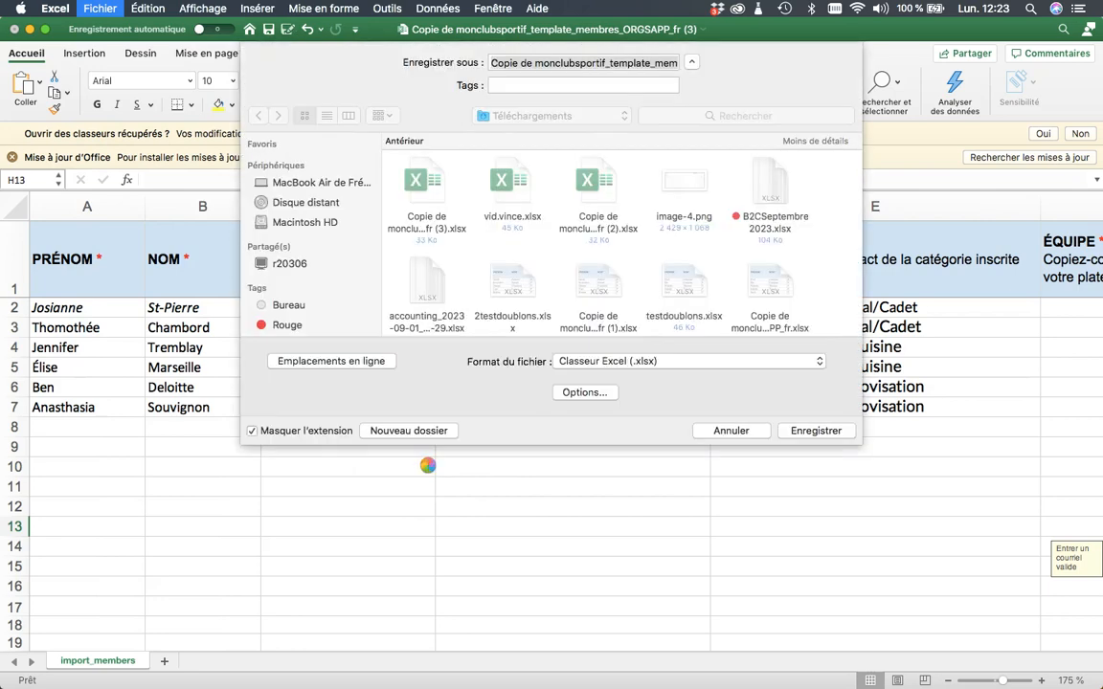
pyautogui.write('TEST_Import')
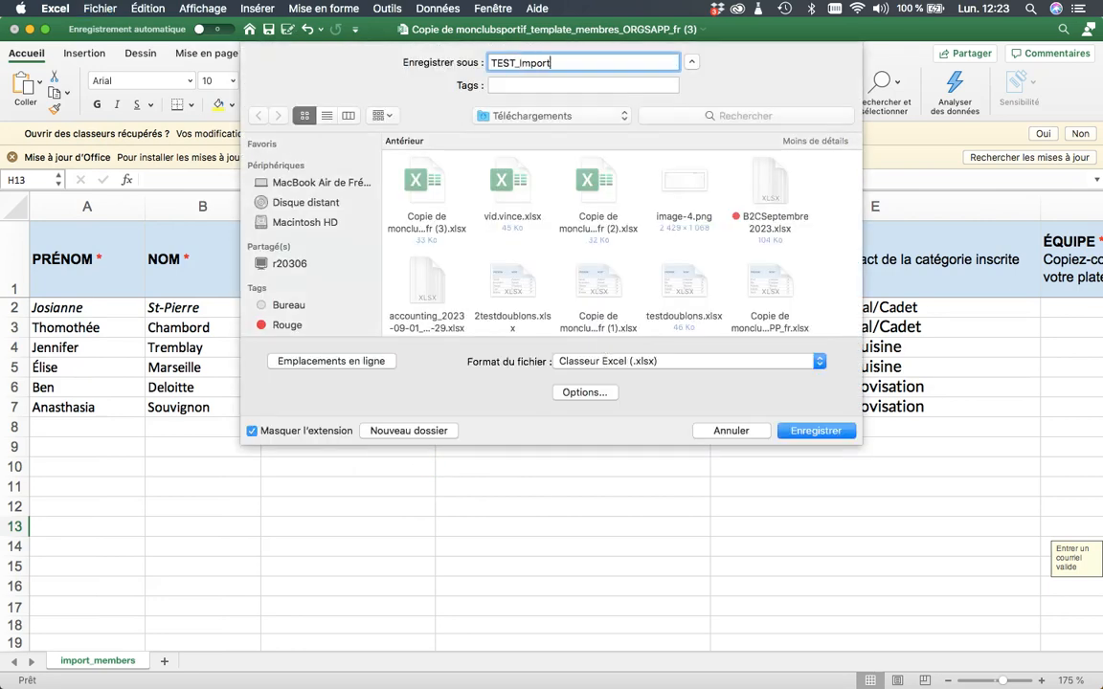
pyautogui.press('Return')
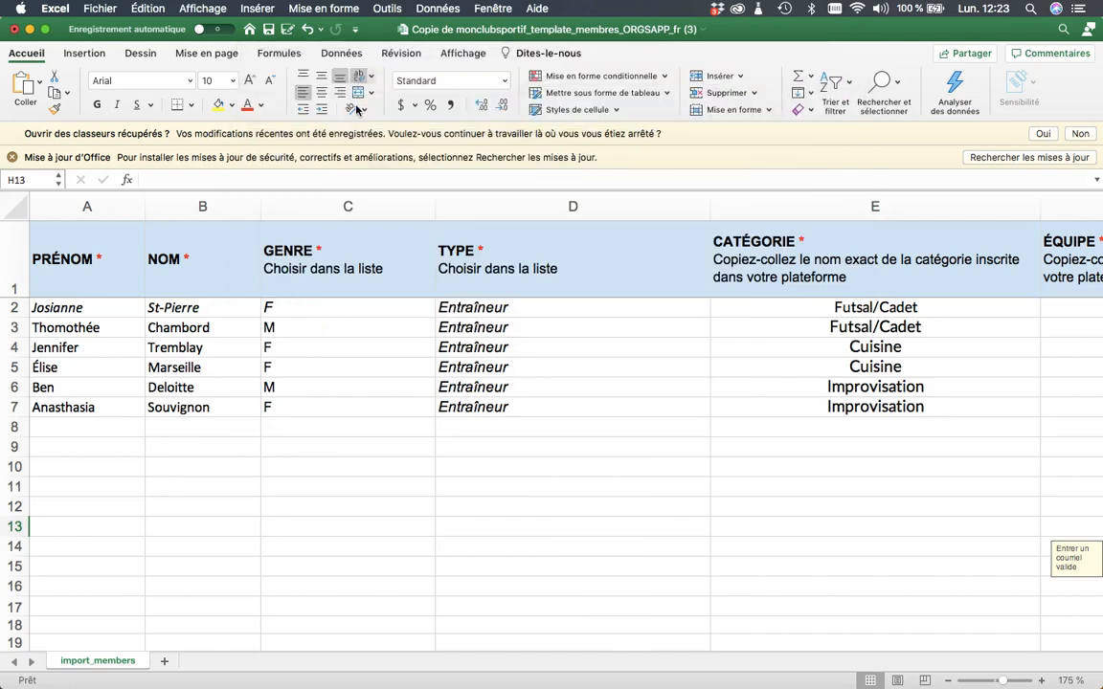
# Switch back to MonClubSportif in Google Chrome and open the member import page from the Entraîneurs list.
pyautogui.hotkey('ctrl', 'Up')
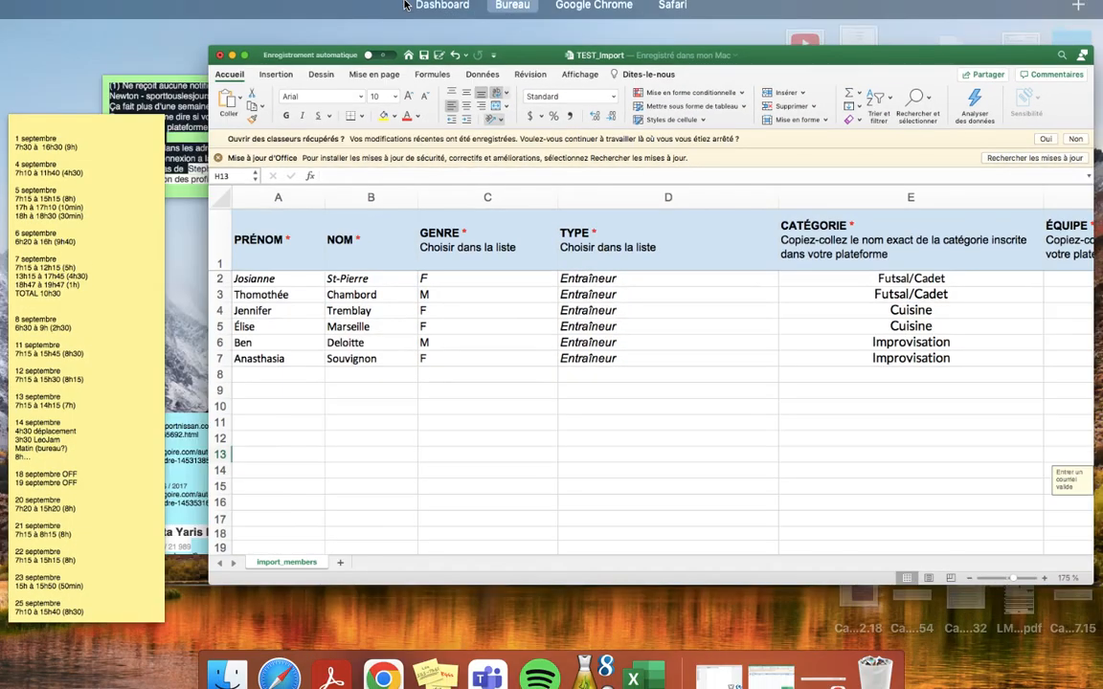
pyautogui.moveTo(404, 5)
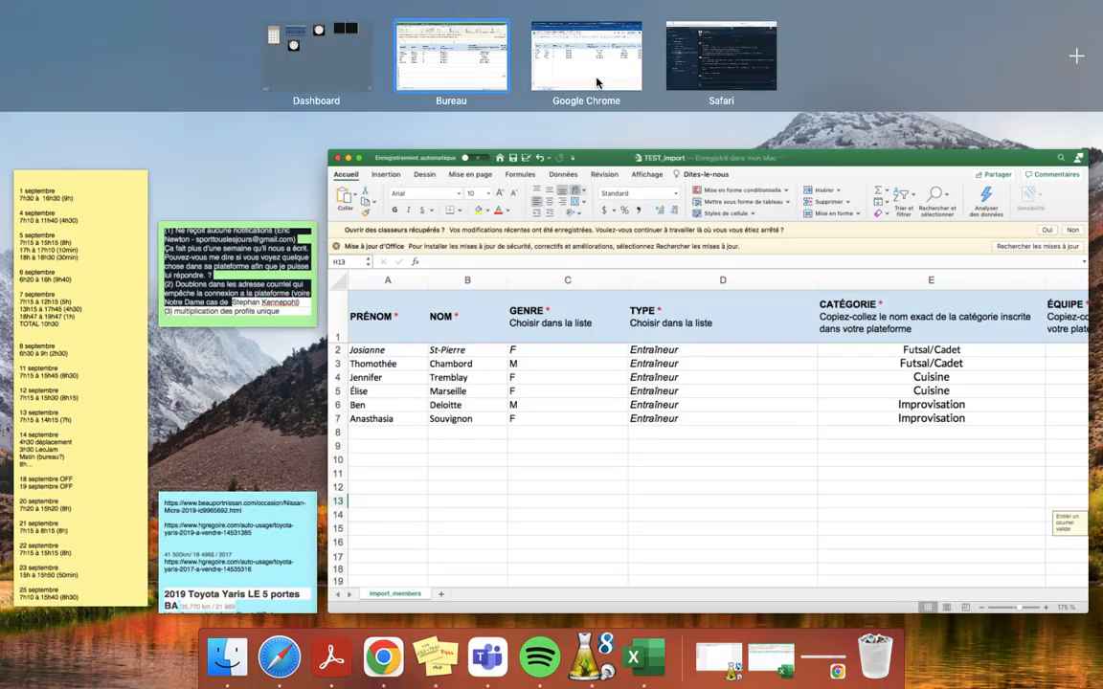
pyautogui.click(605, 81)
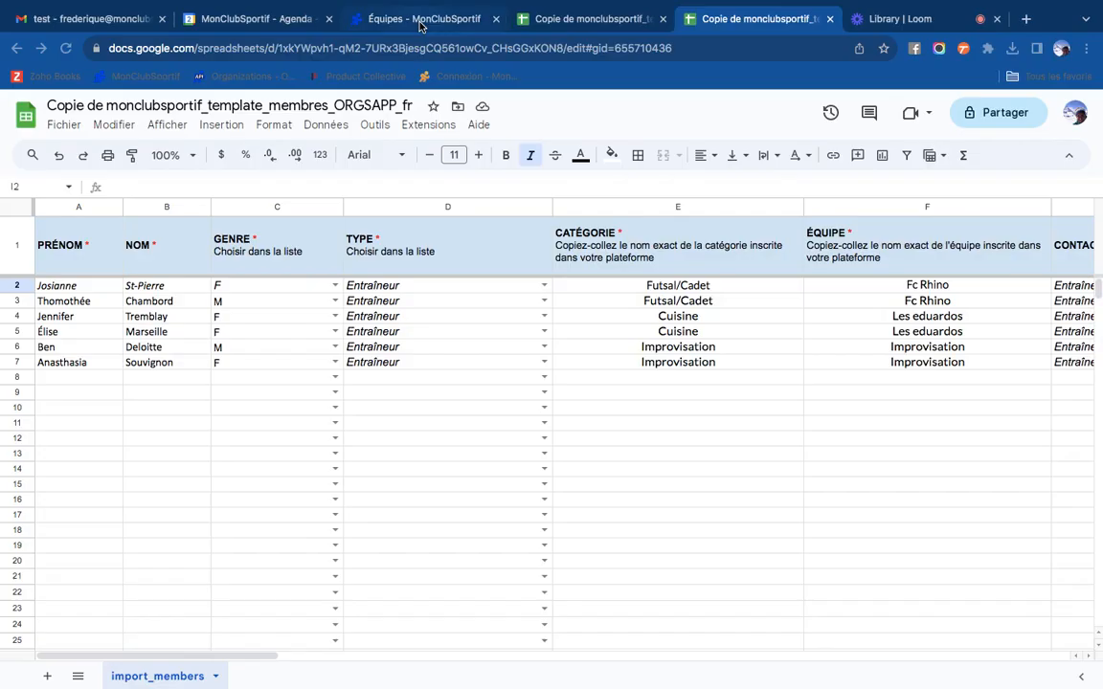
pyautogui.click(422, 19)
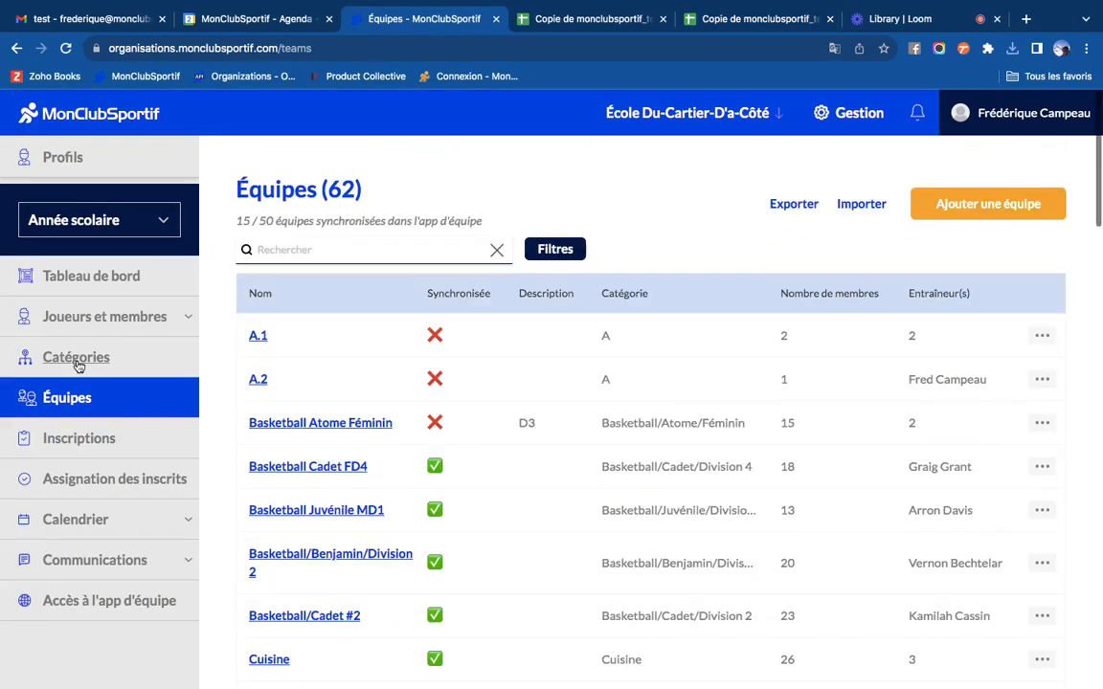
pyautogui.click(64, 337)
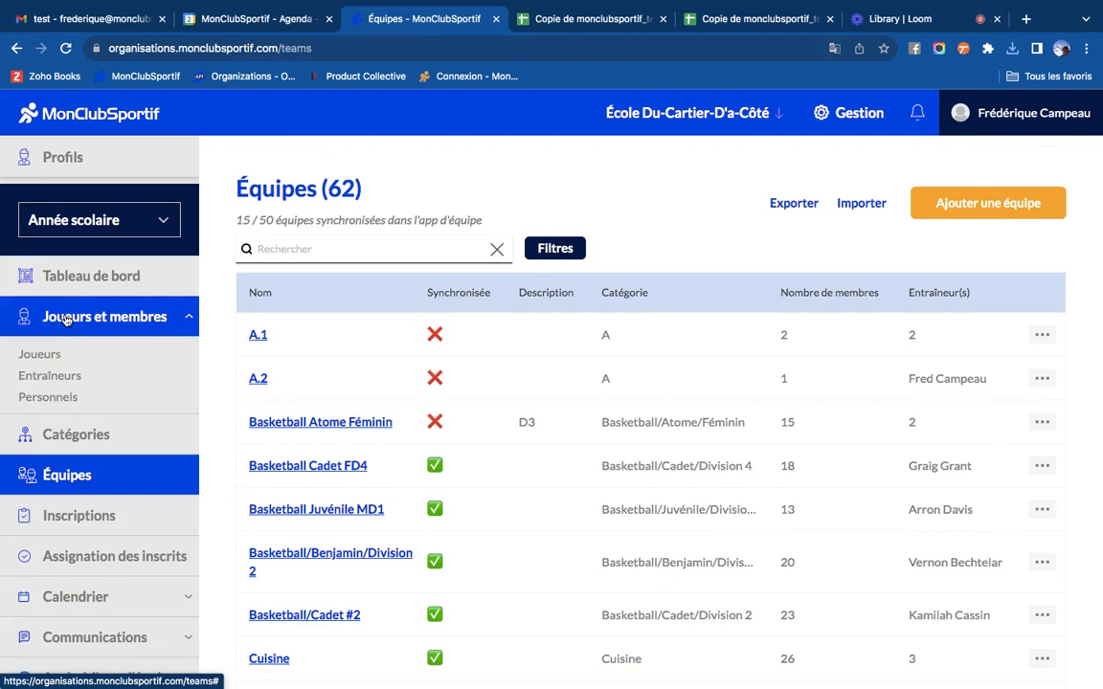
pyautogui.click(49, 375)
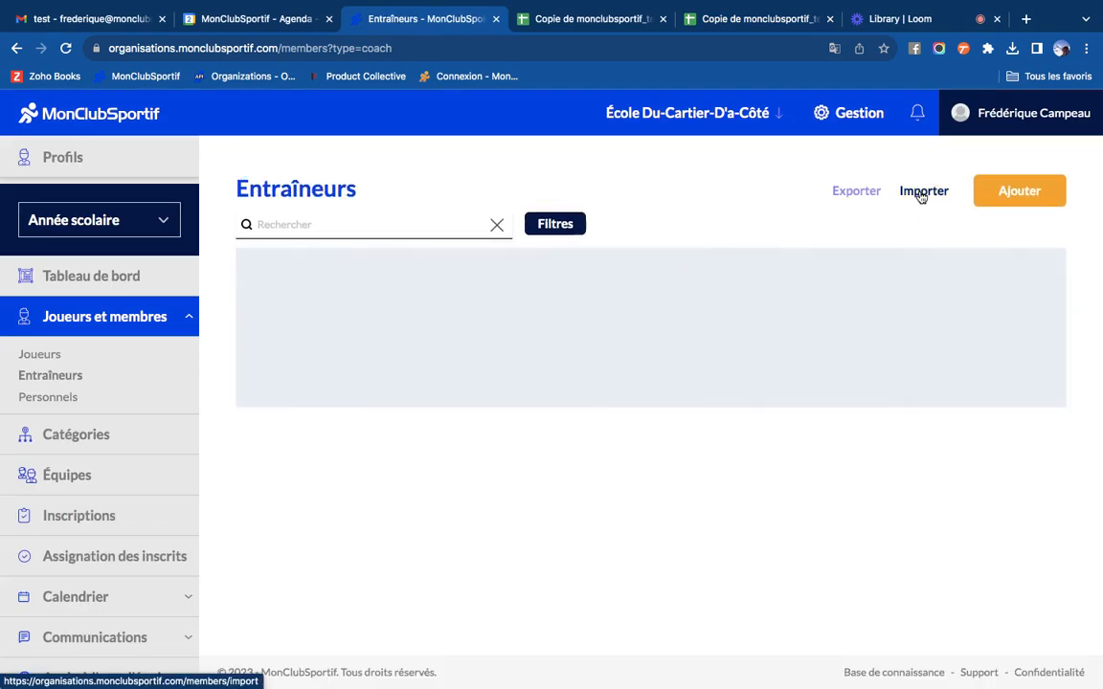
pyautogui.click(921, 193)
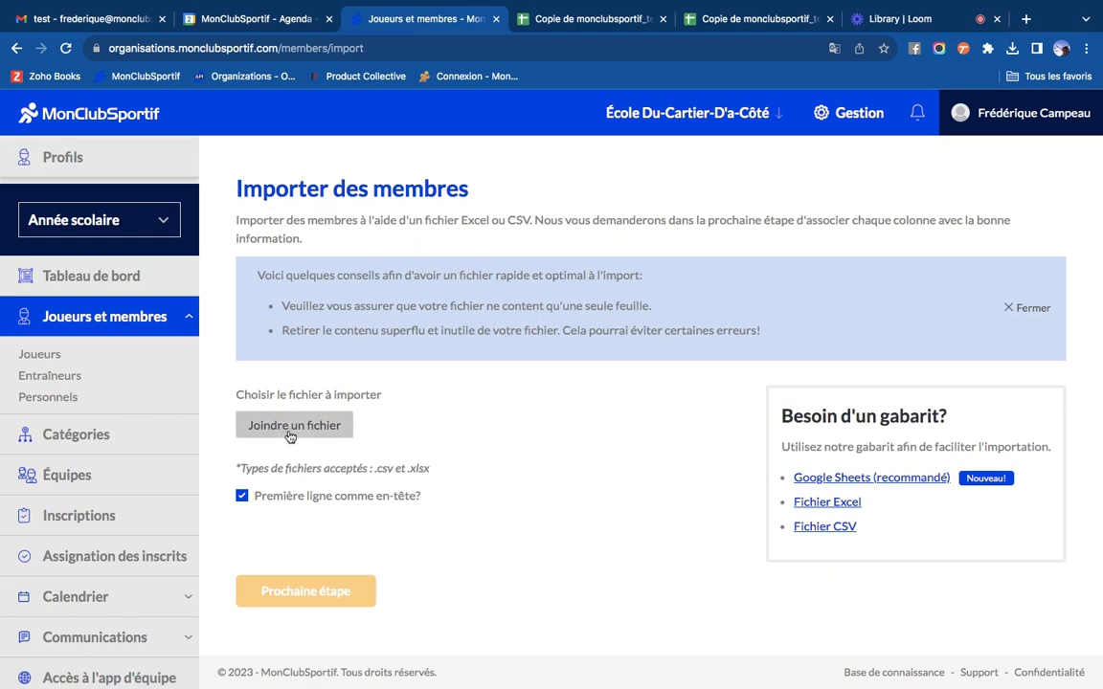
# Attach TEST_Import.xlsx as the import file with its first row as header and proceed to the column matching.
pyautogui.click(290, 437)
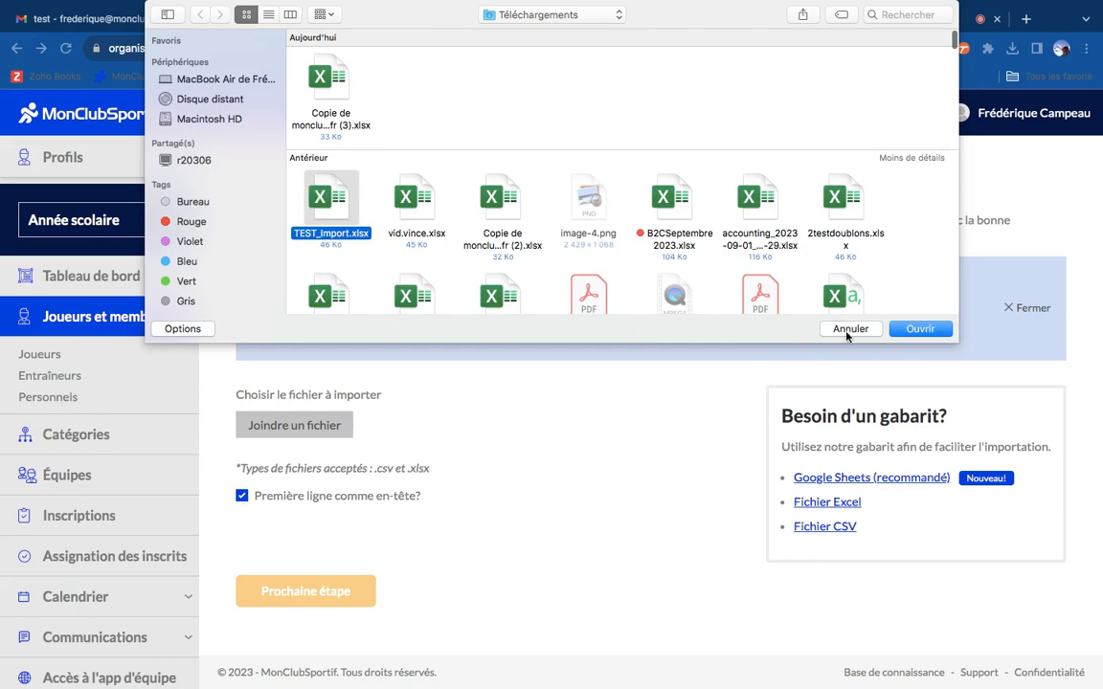
pyautogui.click(939, 331)
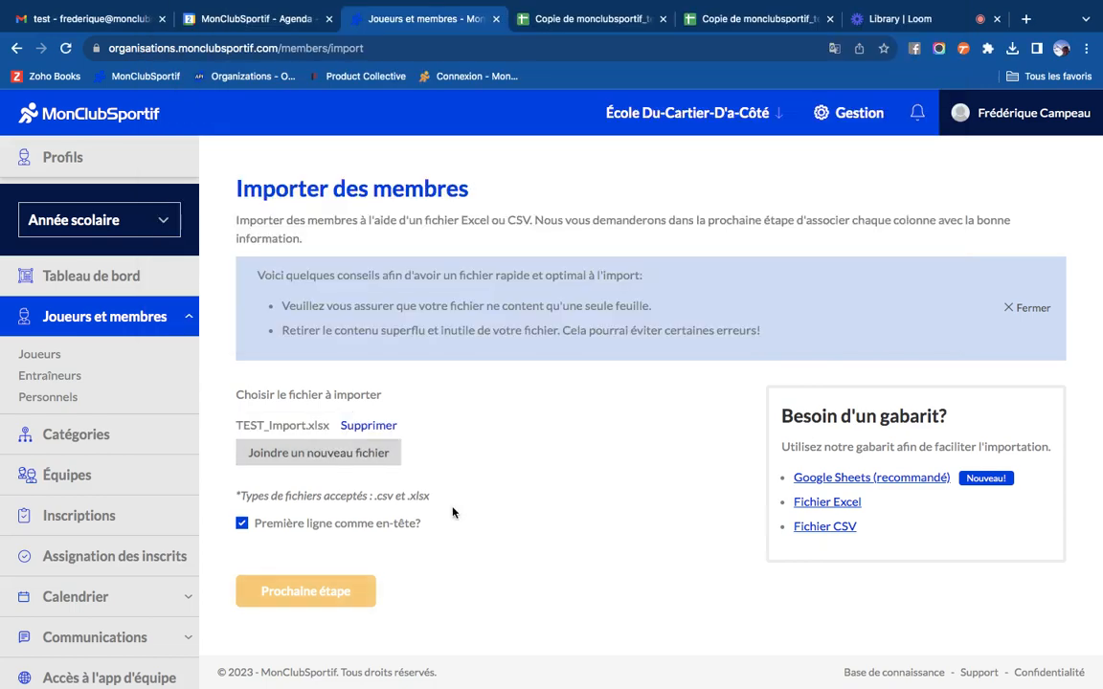
pyautogui.click(320, 593)
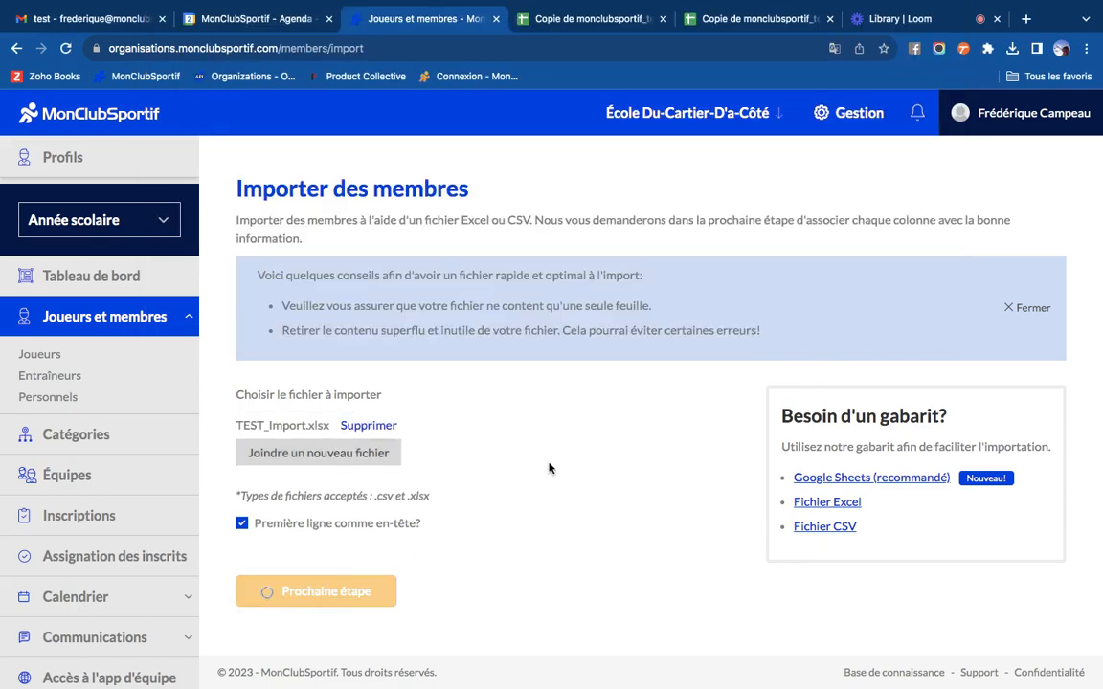
# Check that each file column is matched to its heading, from Prénom to Passeport vaccinal, and launch the import.
pyautogui.scroll(-3, 391, 475)
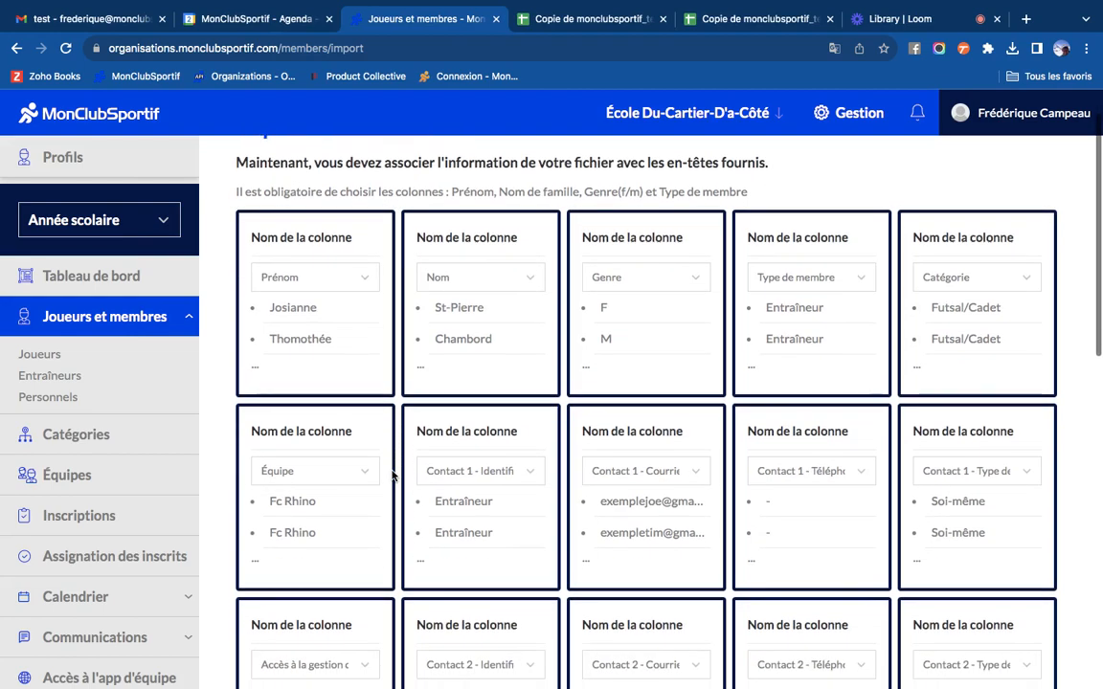
pyautogui.scroll(-3, 392, 475)
pyautogui.scroll(6, 391, 475)
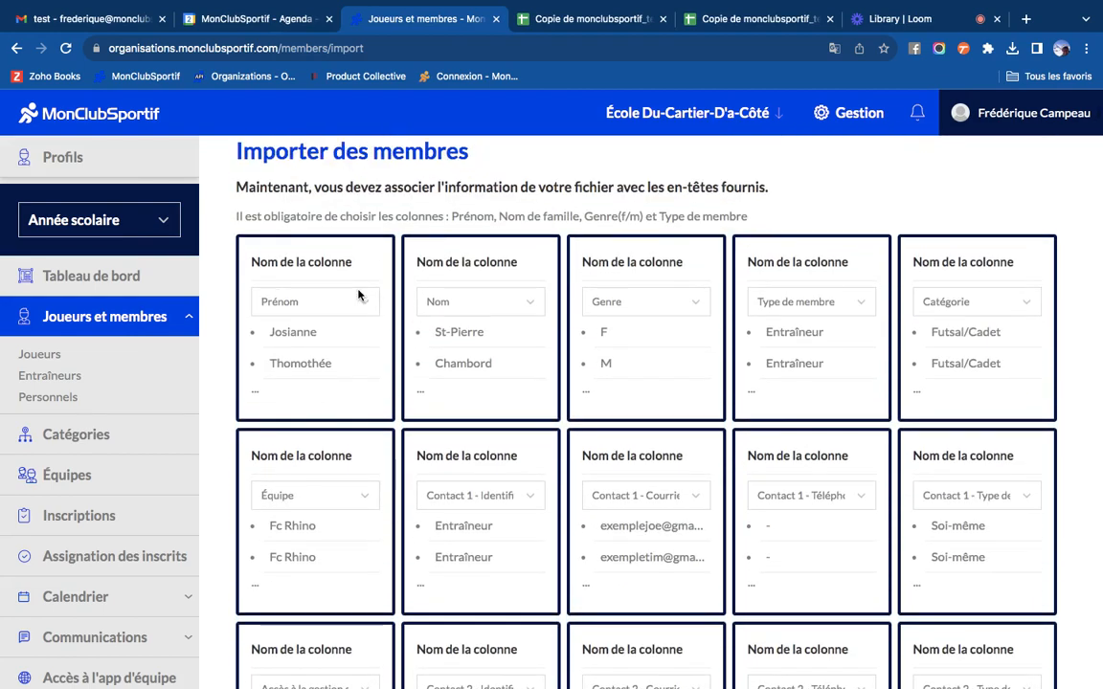
pyautogui.scroll(-10, 320, 332)
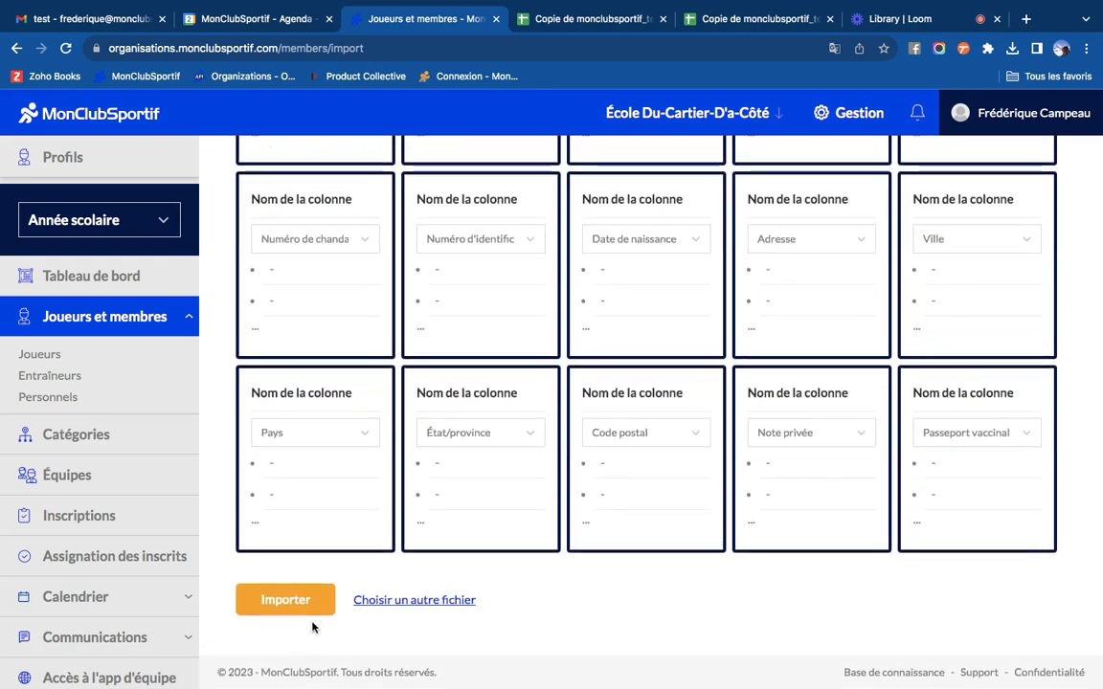
pyautogui.click(284, 601)
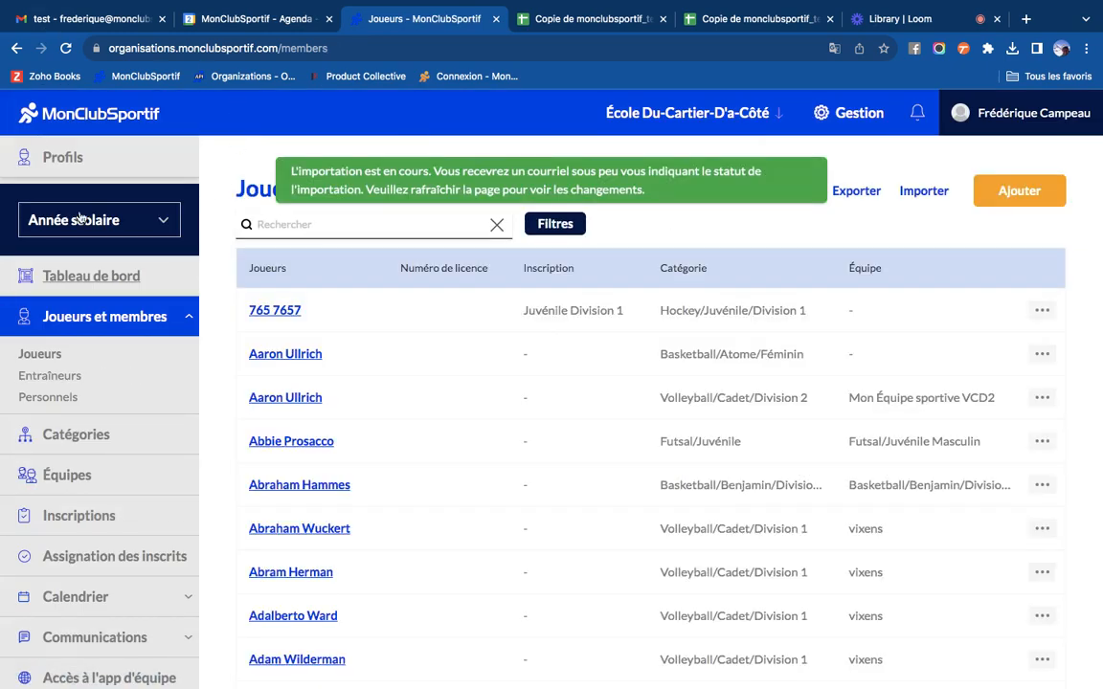
# Refresh the members page and look through the Entraîneurs list for the imported coaches.
pyautogui.click(66, 48)
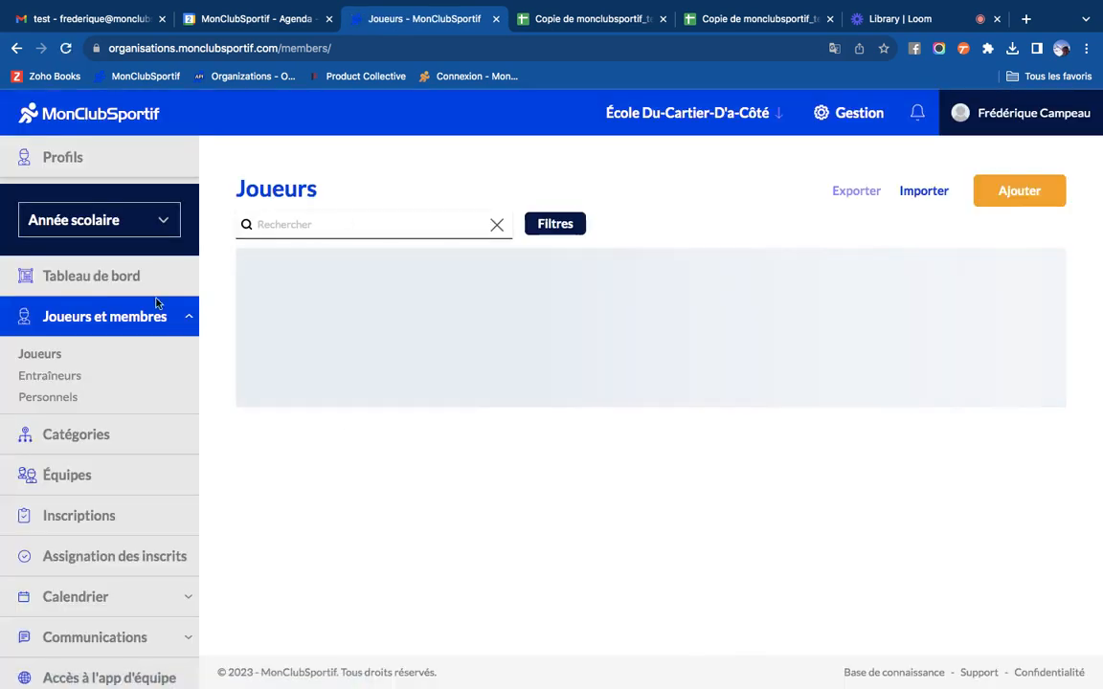
pyautogui.click(58, 383)
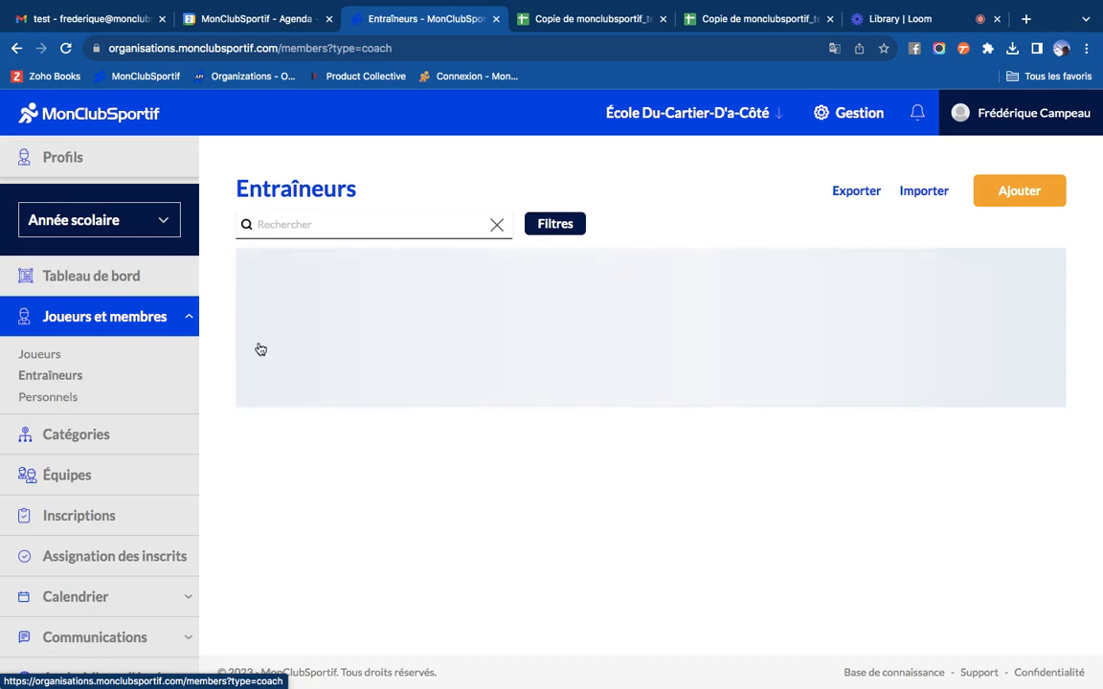
pyautogui.scroll(-3, 469, 462)
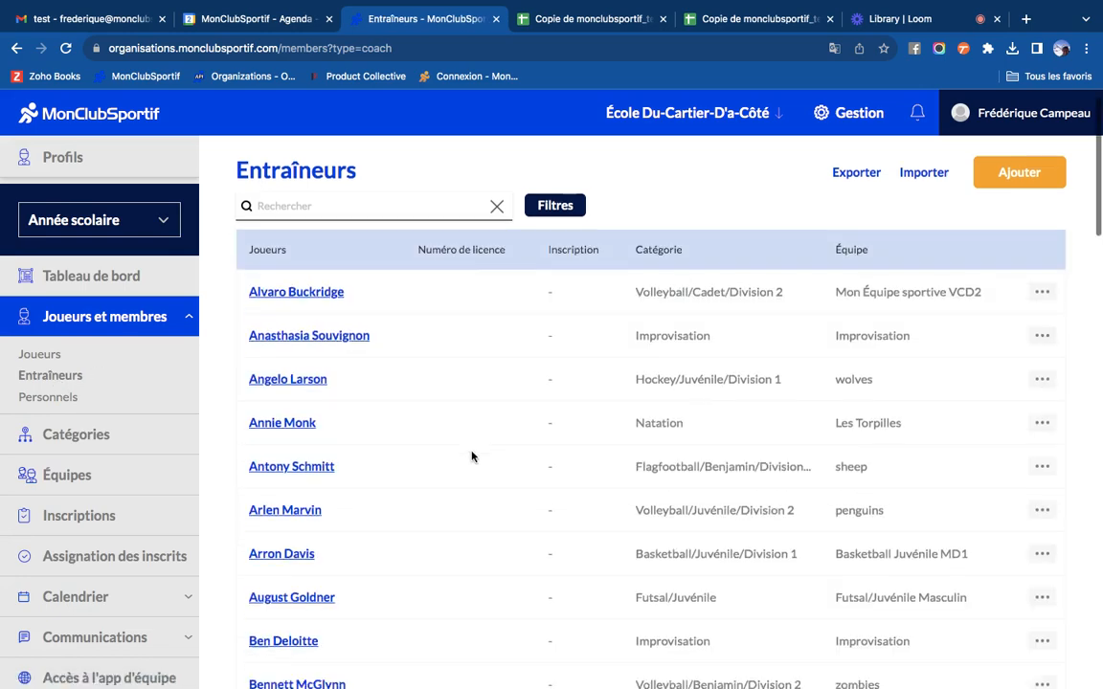
pyautogui.scroll(3, 472, 457)
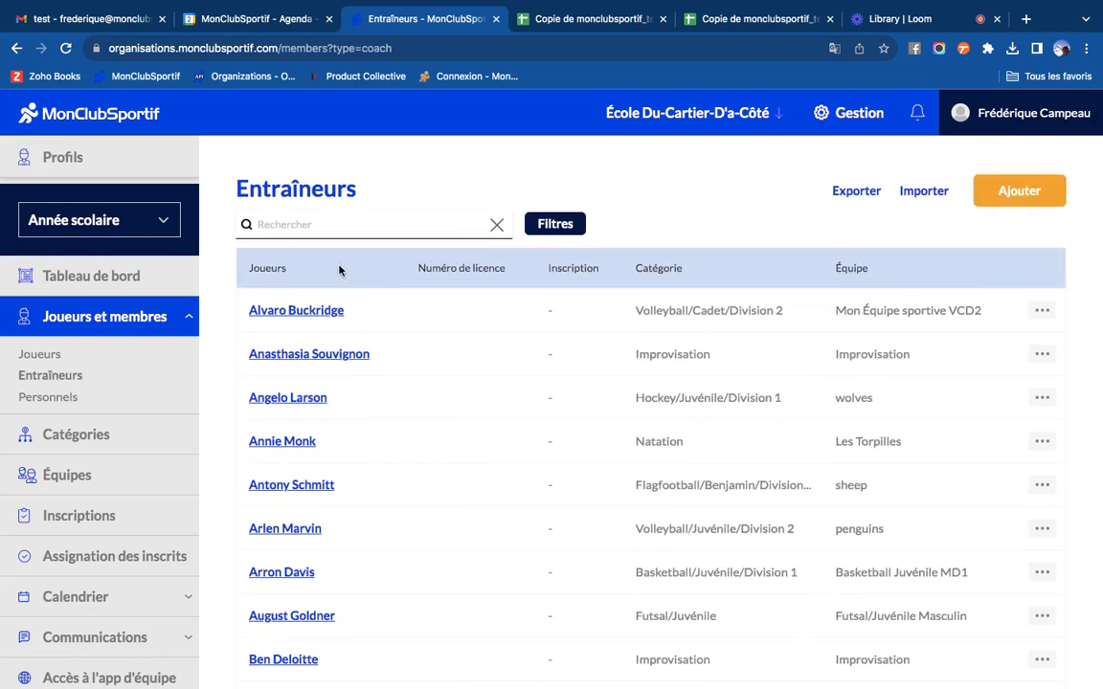
pyautogui.scroll(-5, 601, 408)
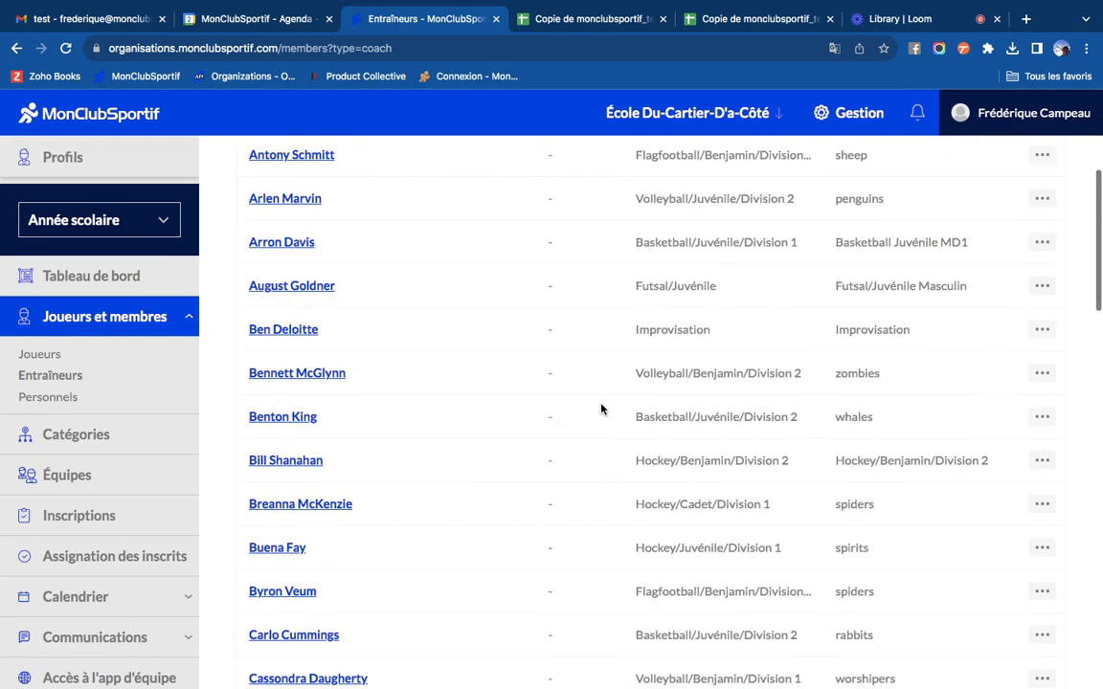
pyautogui.scroll(5, 601, 408)
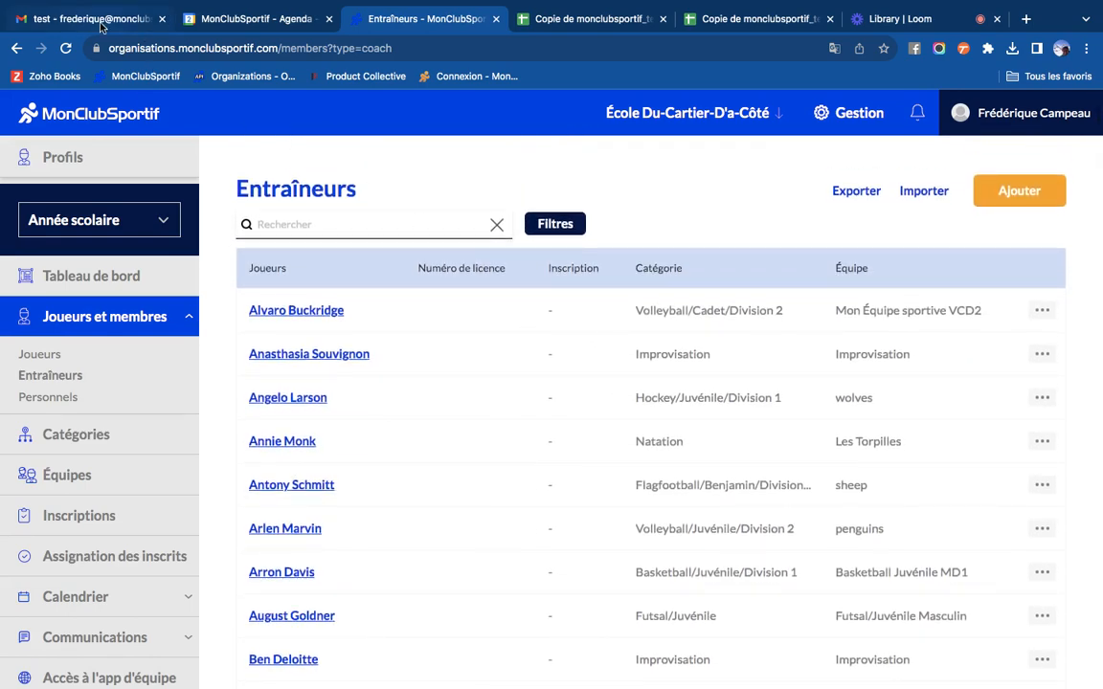
# Switch to Gmail, open the "État de l'import" conversation and read the full content of its newest message.
pyautogui.click(101, 21)
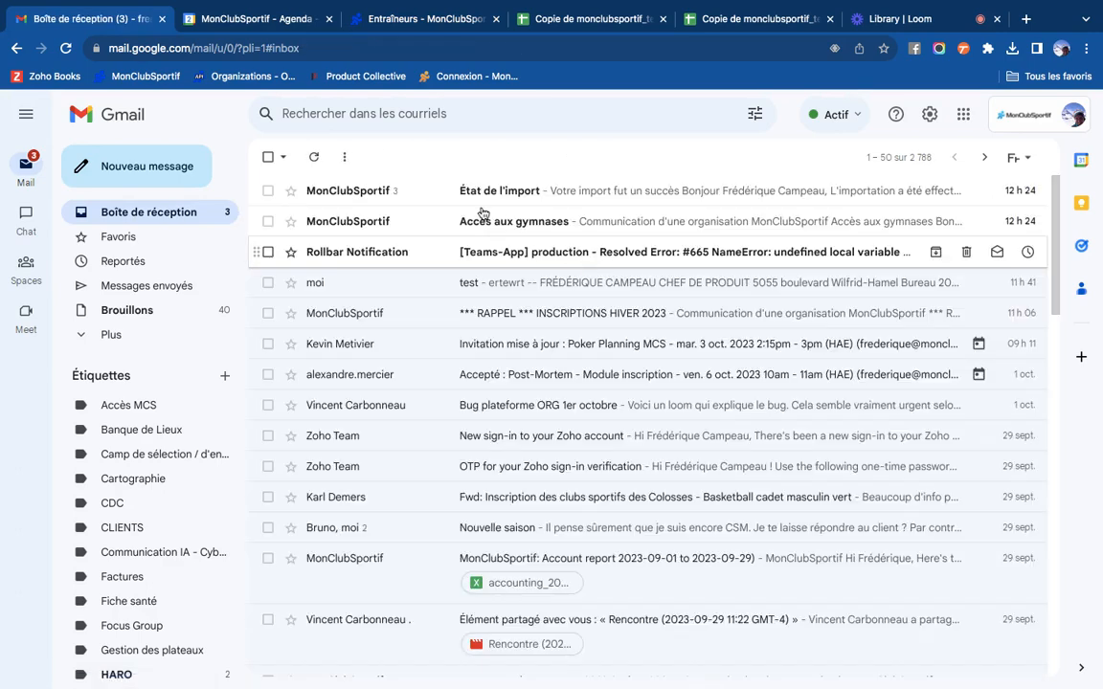
pyautogui.click(430, 194)
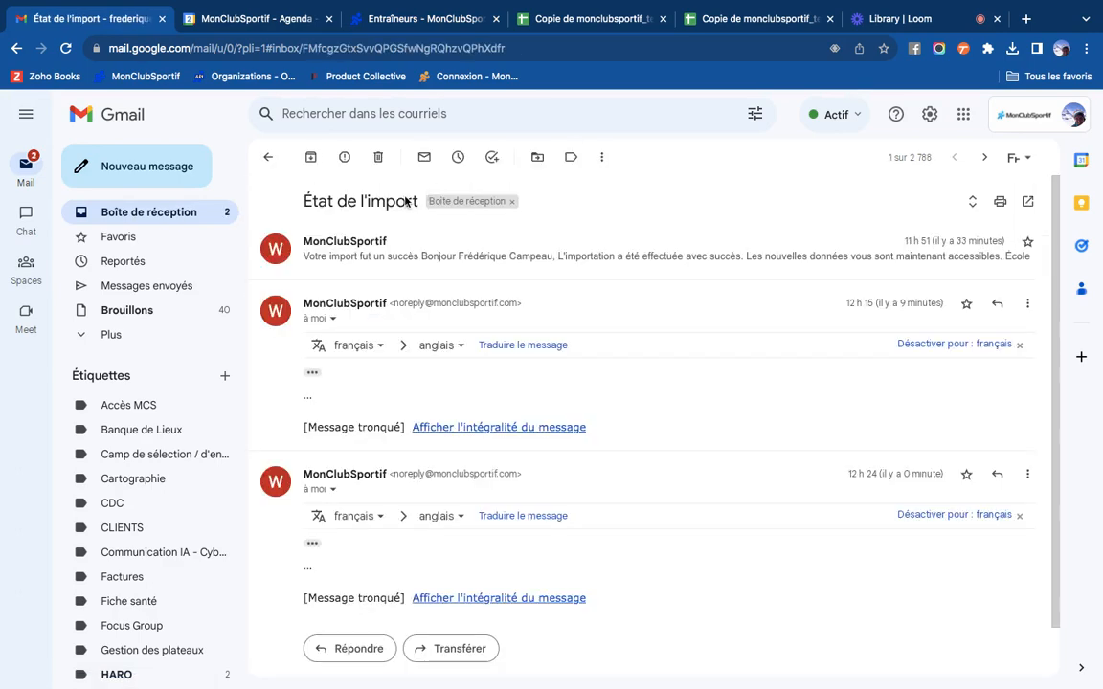
pyautogui.scroll(-1, 464, 503)
pyautogui.click(312, 489)
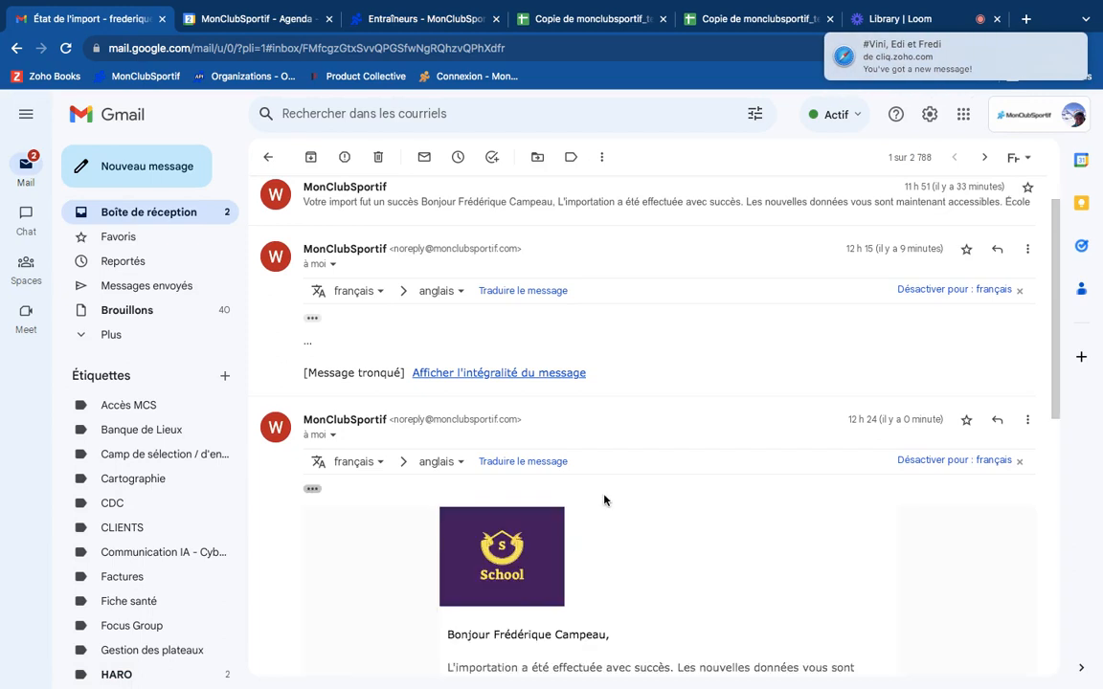
pyautogui.scroll(-5, 604, 499)
pyautogui.scroll(-2, 603, 498)
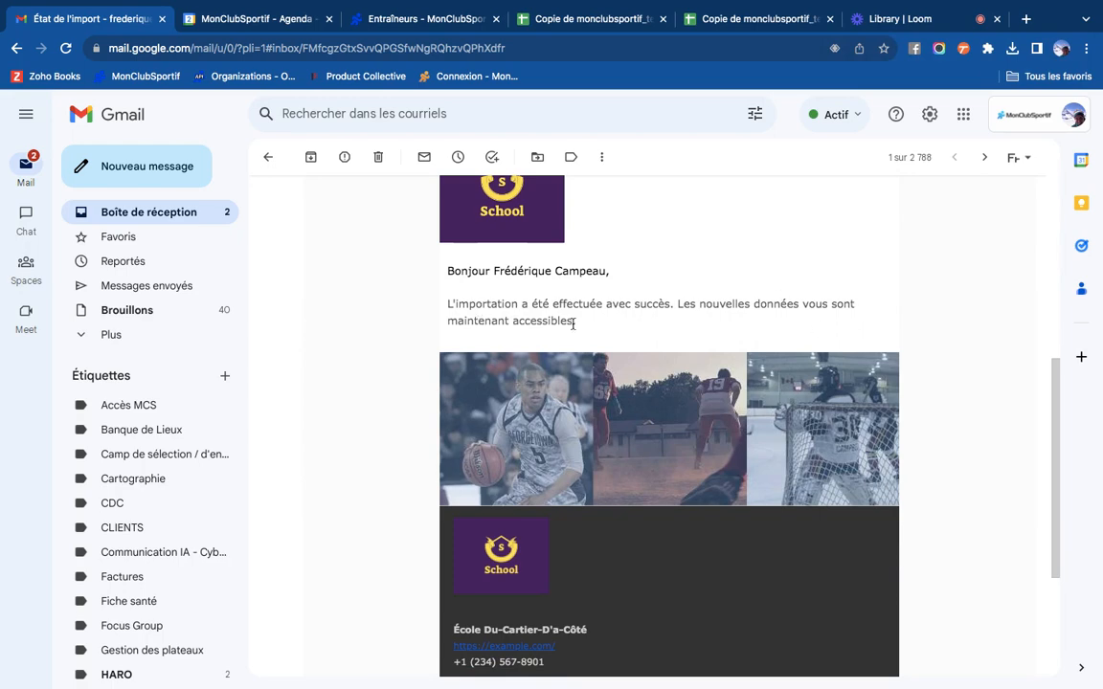
# Check the first coach's name in the template copy and search the MonClubSportif Entraîneurs list for that first name.
pyautogui.click(386, 17)
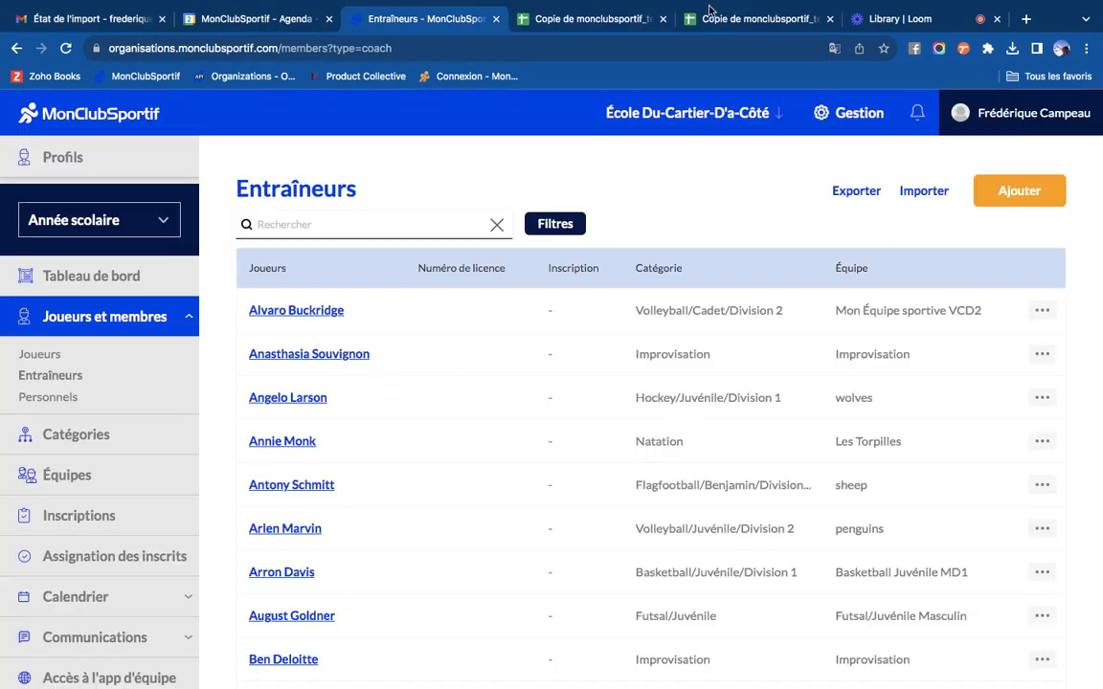
pyautogui.click(750, 23)
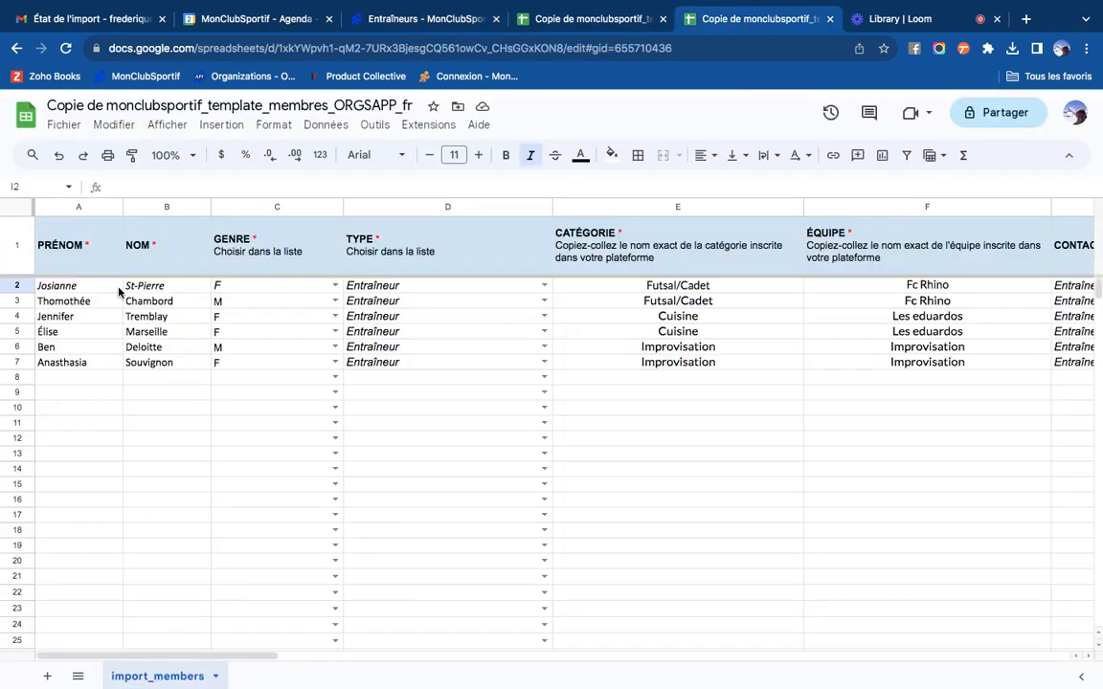
pyautogui.click(400, 21)
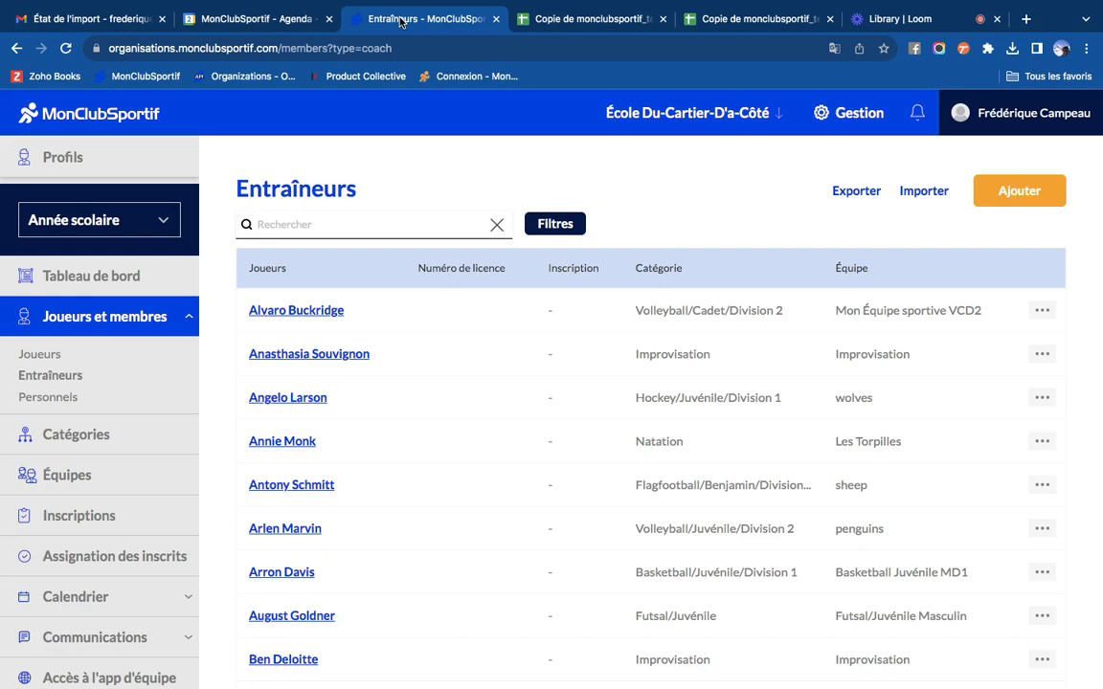
pyautogui.click(317, 224)
pyautogui.write('Josianne')
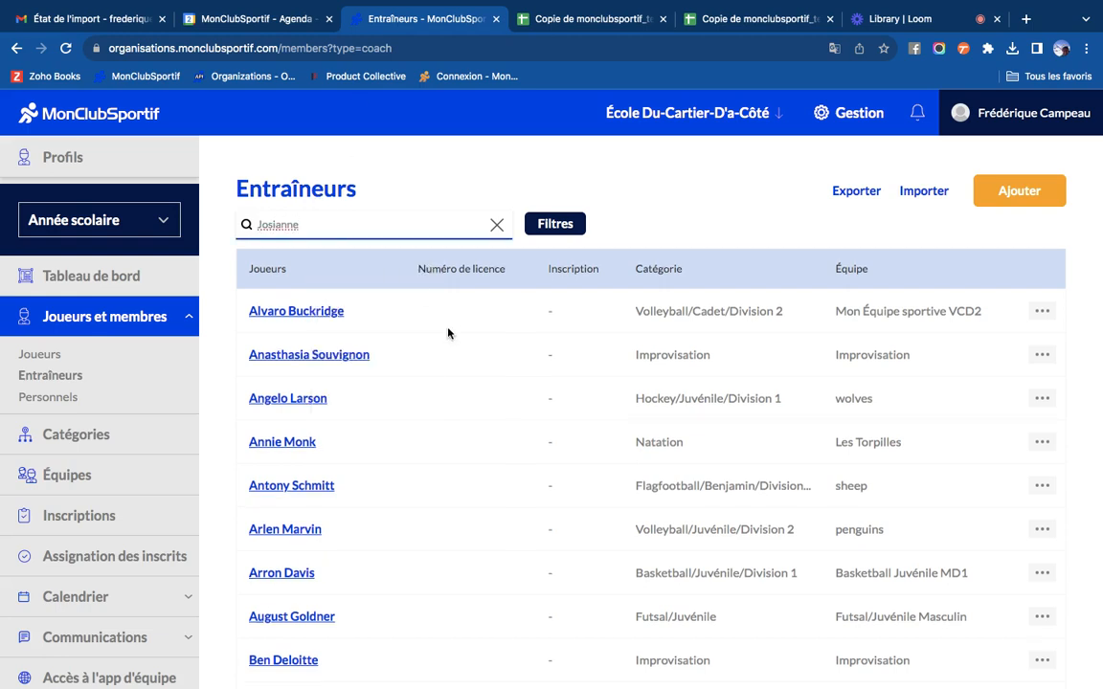
# Run the coach first-name search and open the Fc Rhino team from Équipes with its member search cleared.
pyautogui.press('Return')
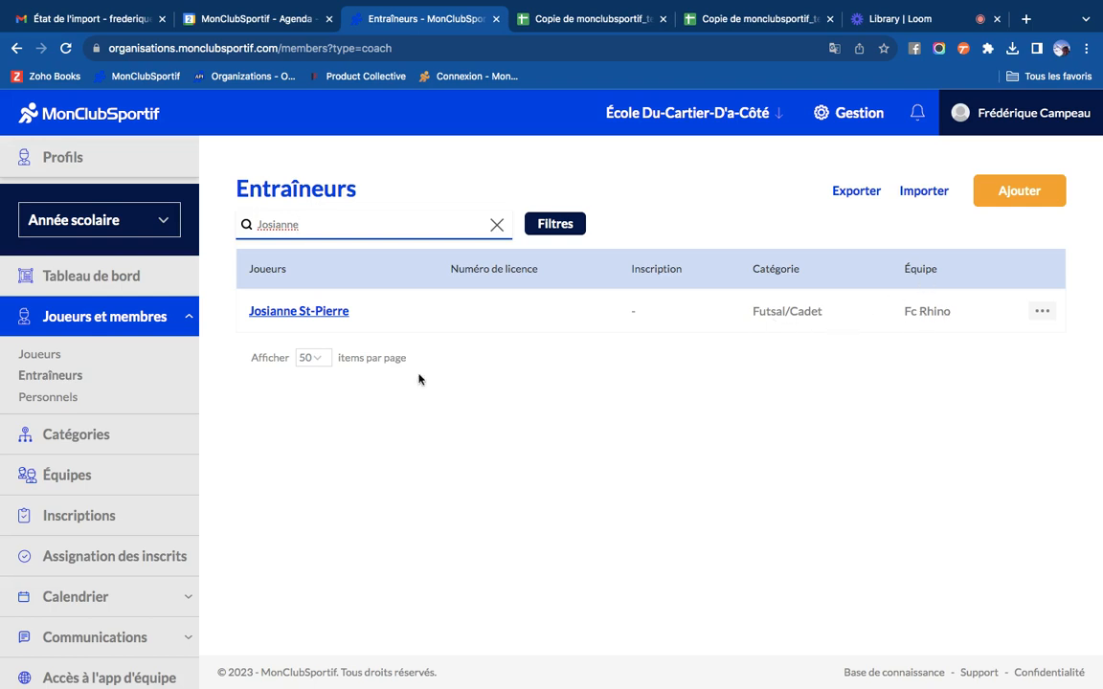
pyautogui.click(84, 475)
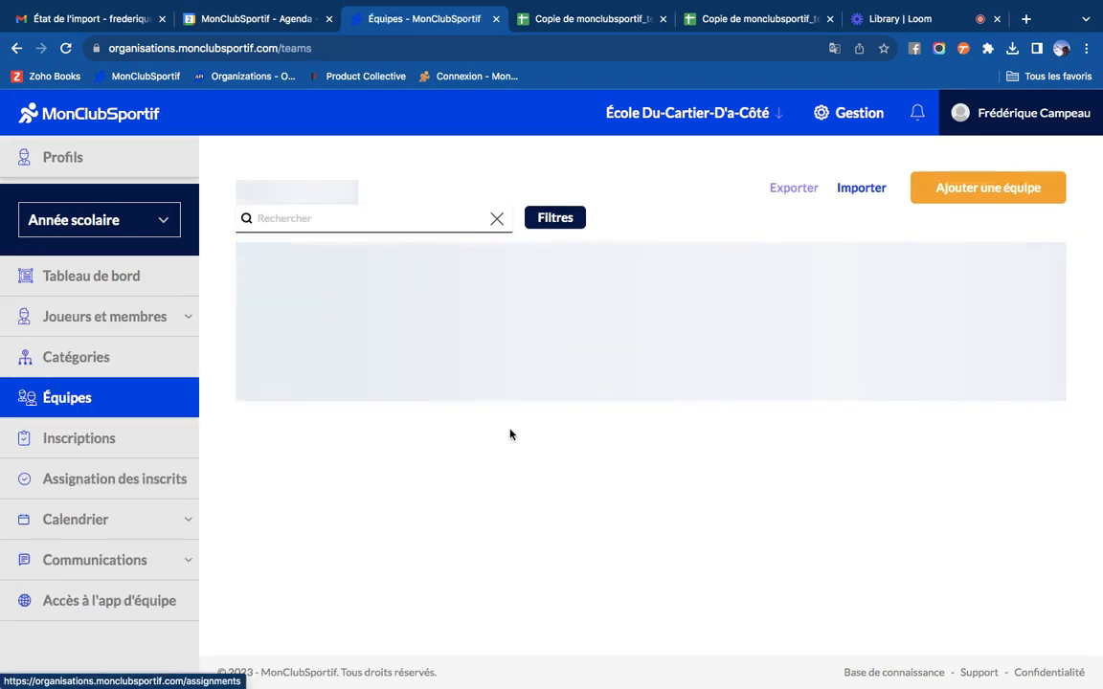
pyautogui.scroll(-5, 510, 404)
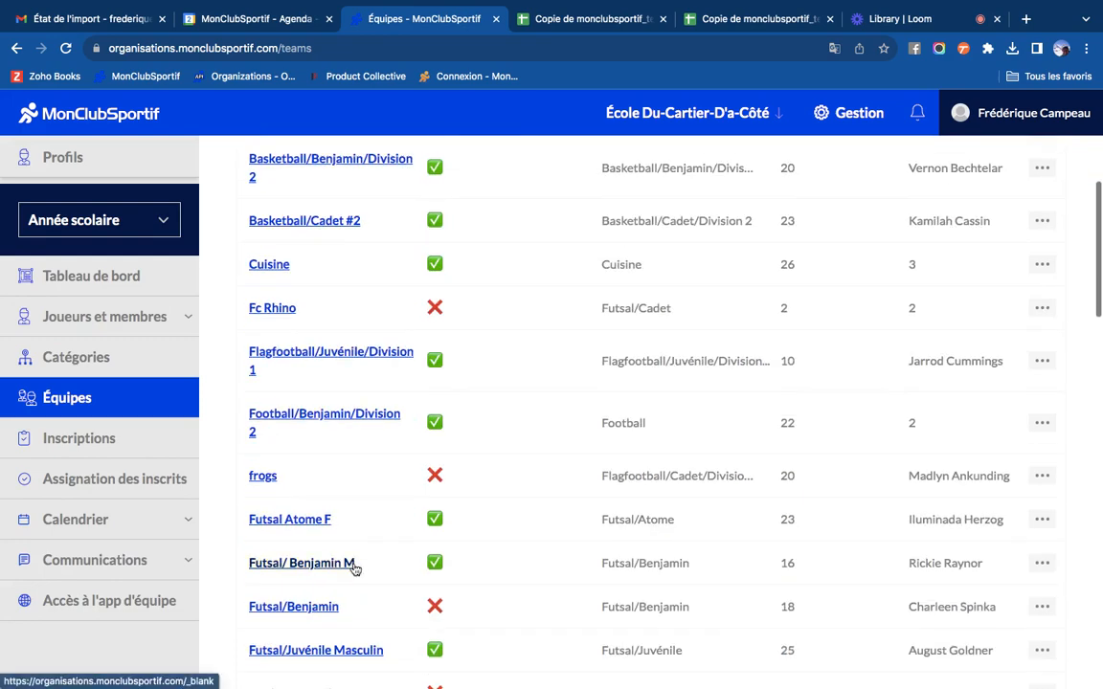
pyautogui.click(268, 308)
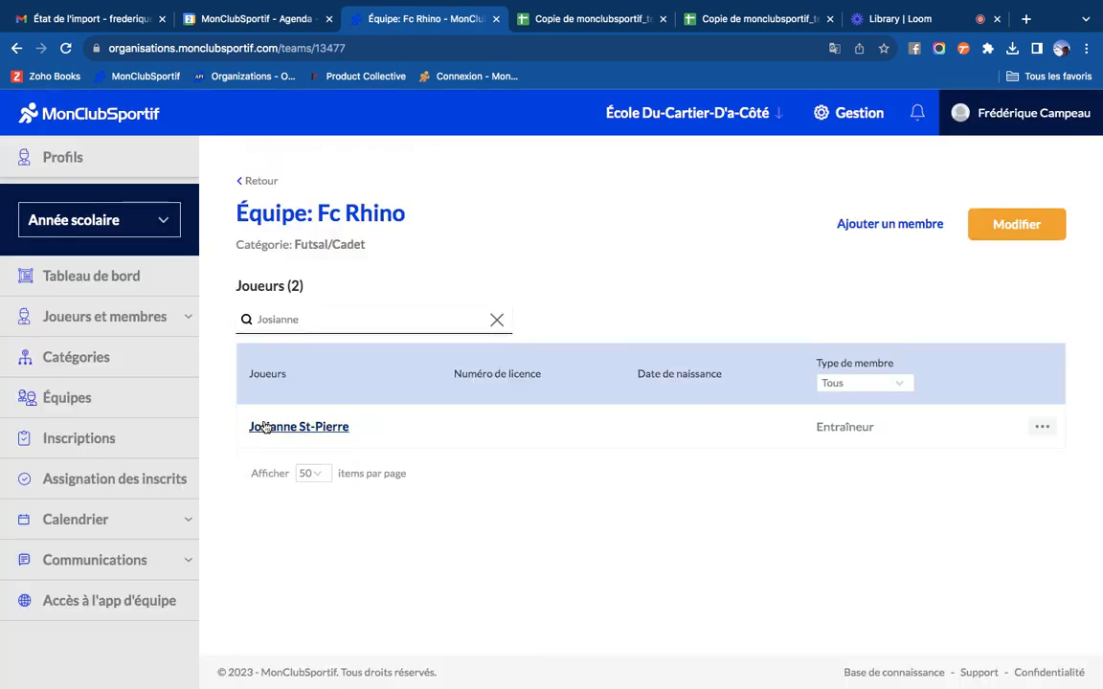
pyautogui.click(496, 320)
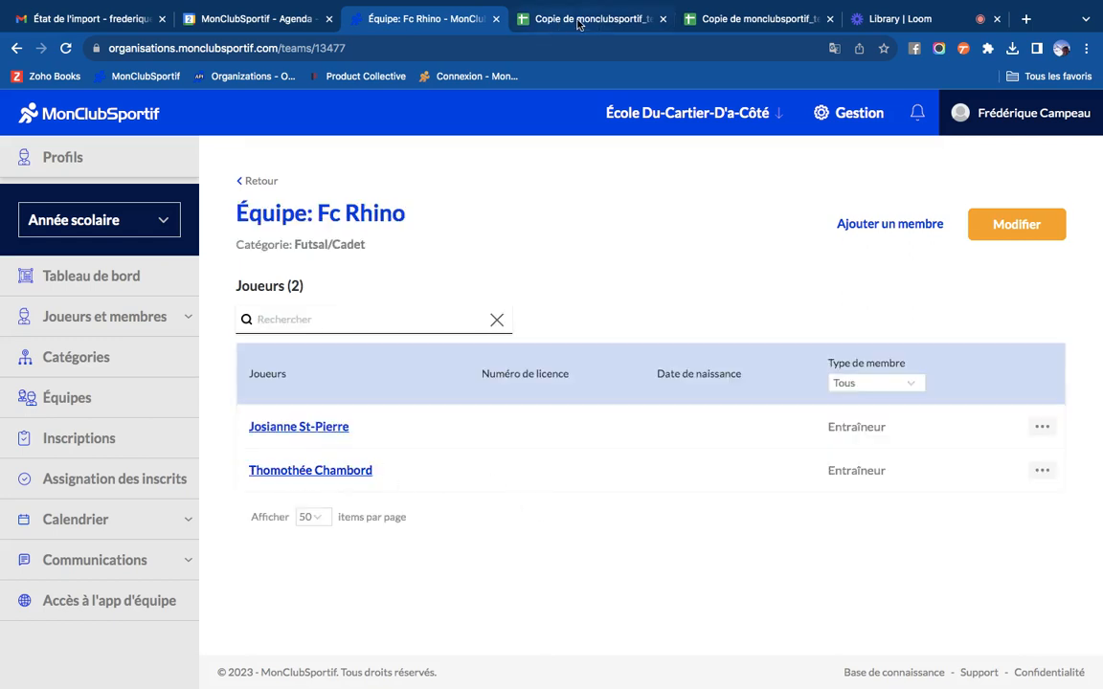
# Switch to the completed template copy in Google Sheets and compare its Fc Rhino rows with the team's members.
pyautogui.click(525, 21)
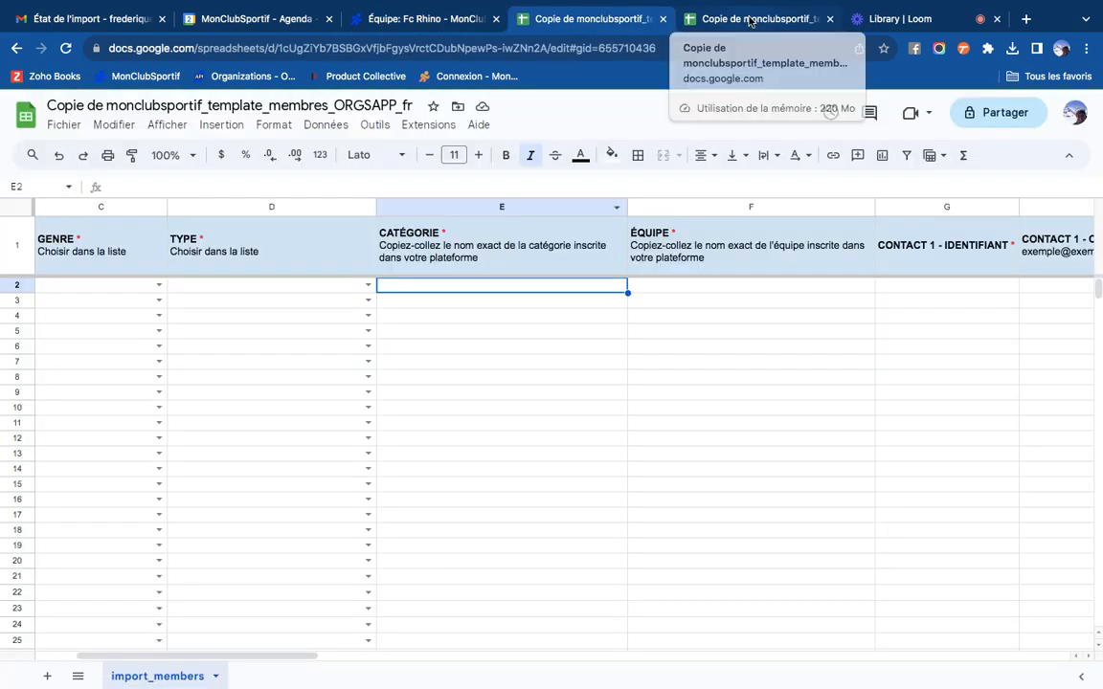
pyautogui.click(750, 19)
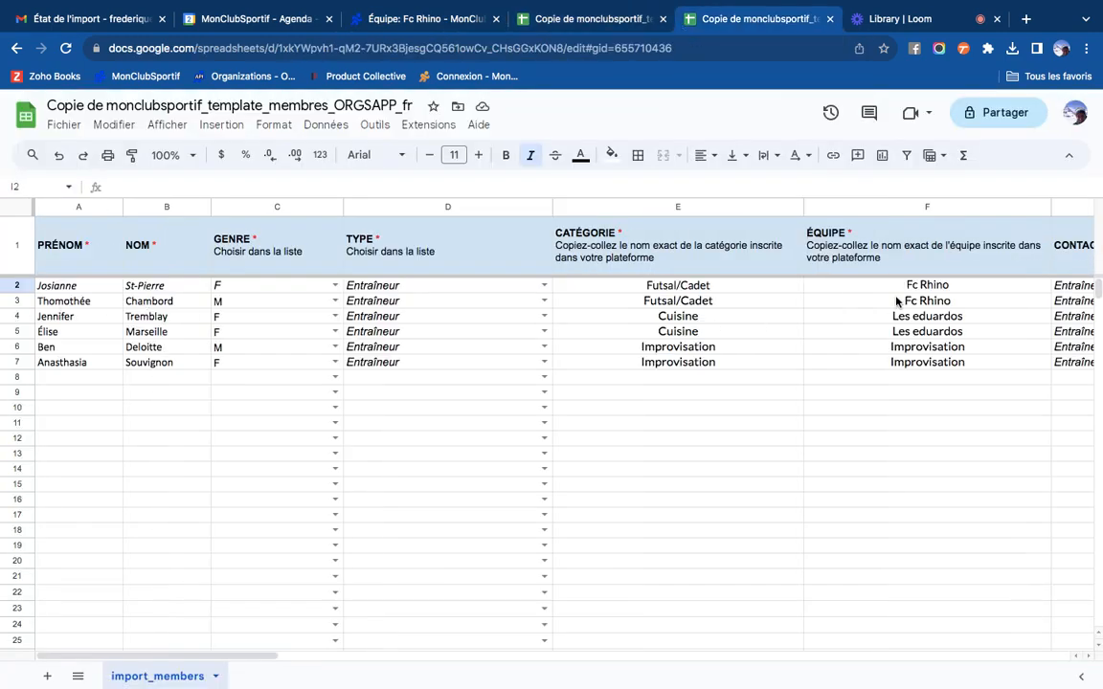